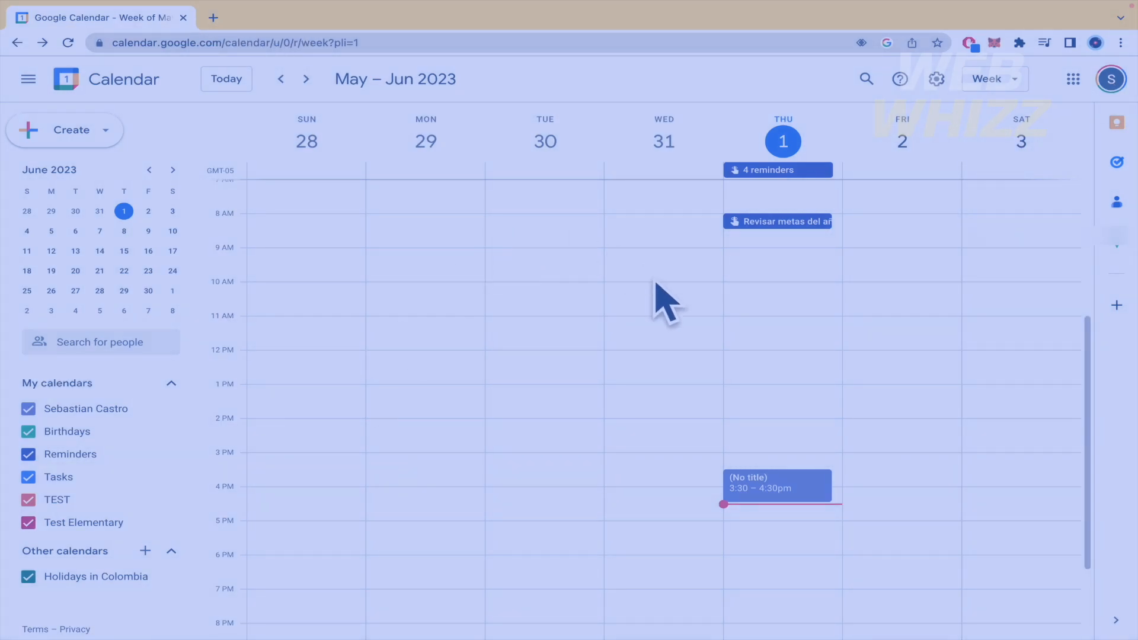
Step: Look through the whole Google apps list from the calendar page, ending back on the week view
left_click(1073, 78)
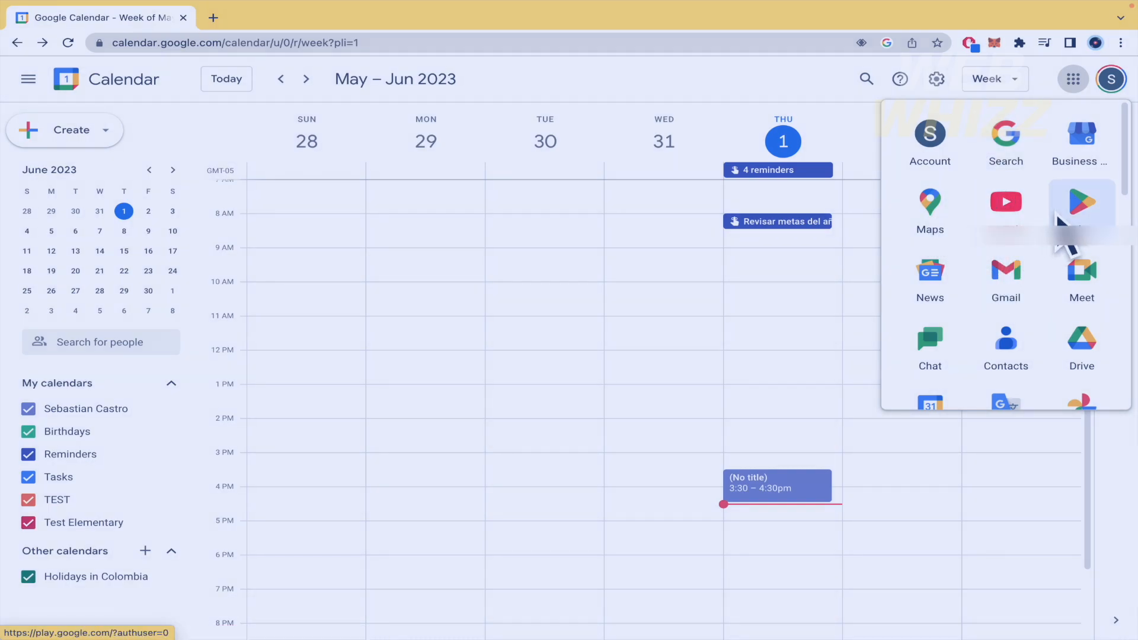
scroll(1002, 308, "down", 1)
scroll(1013, 291, "up", 1)
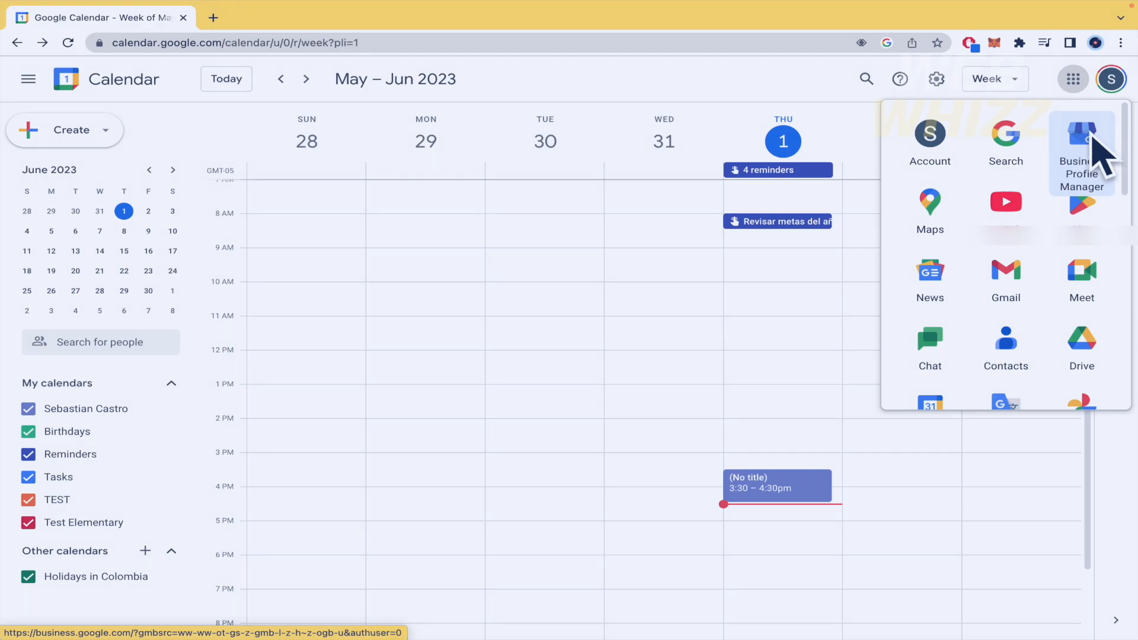
scroll(1032, 284, "down", 2)
scroll(1006, 297, "down", 1)
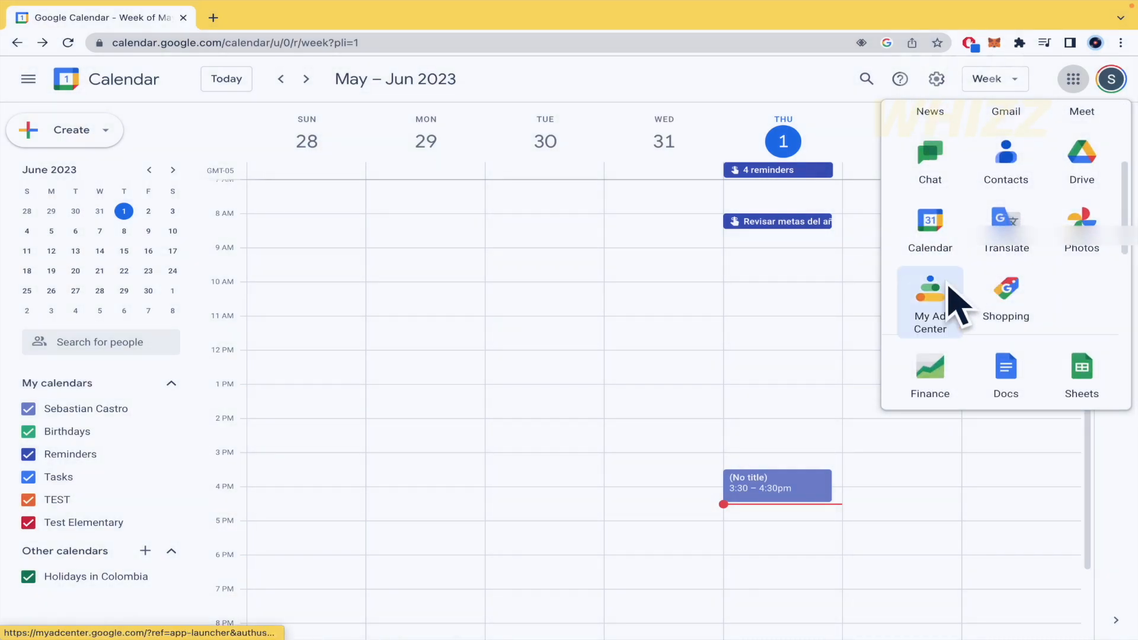
scroll(959, 300, "down", 1)
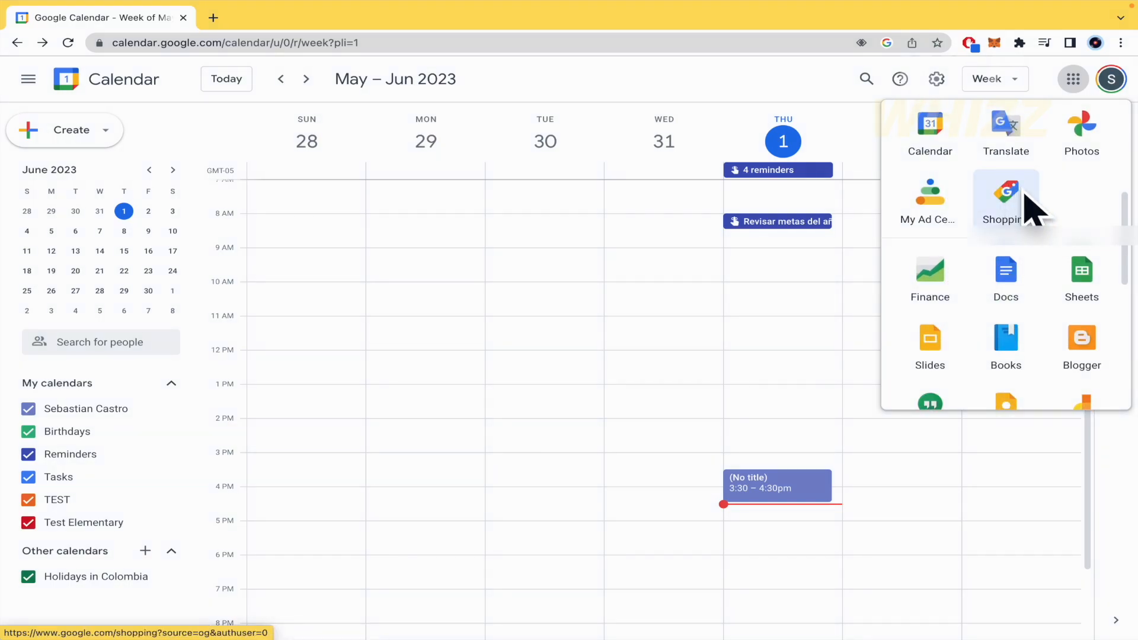
scroll(1048, 237, "down", 2)
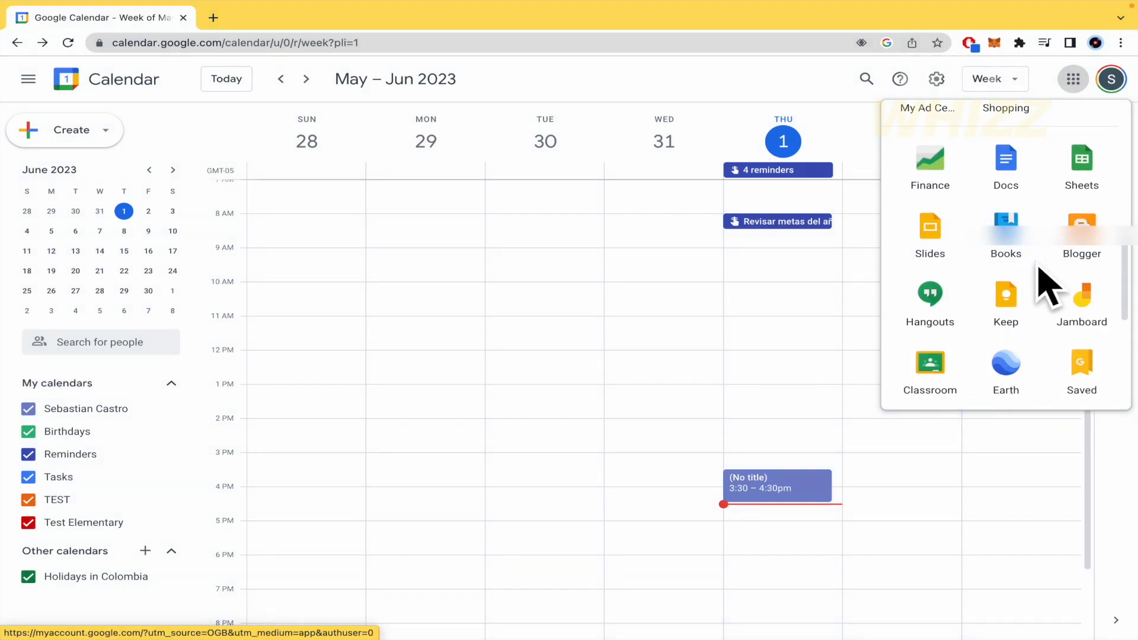
scroll(1043, 272, "up", 1)
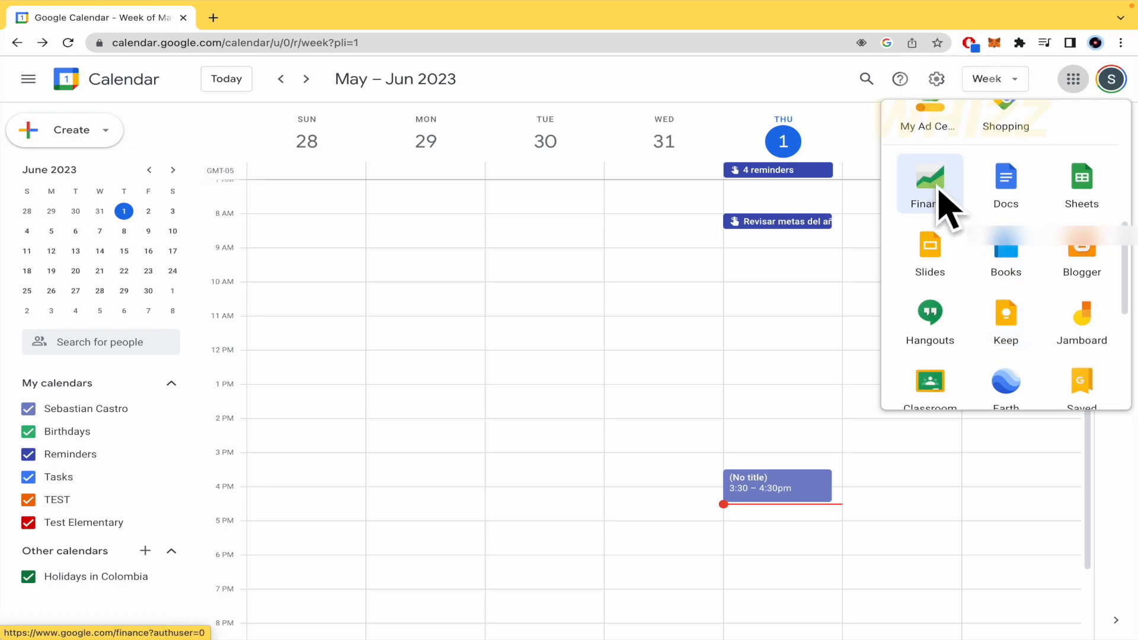
scroll(962, 266, "down", 5)
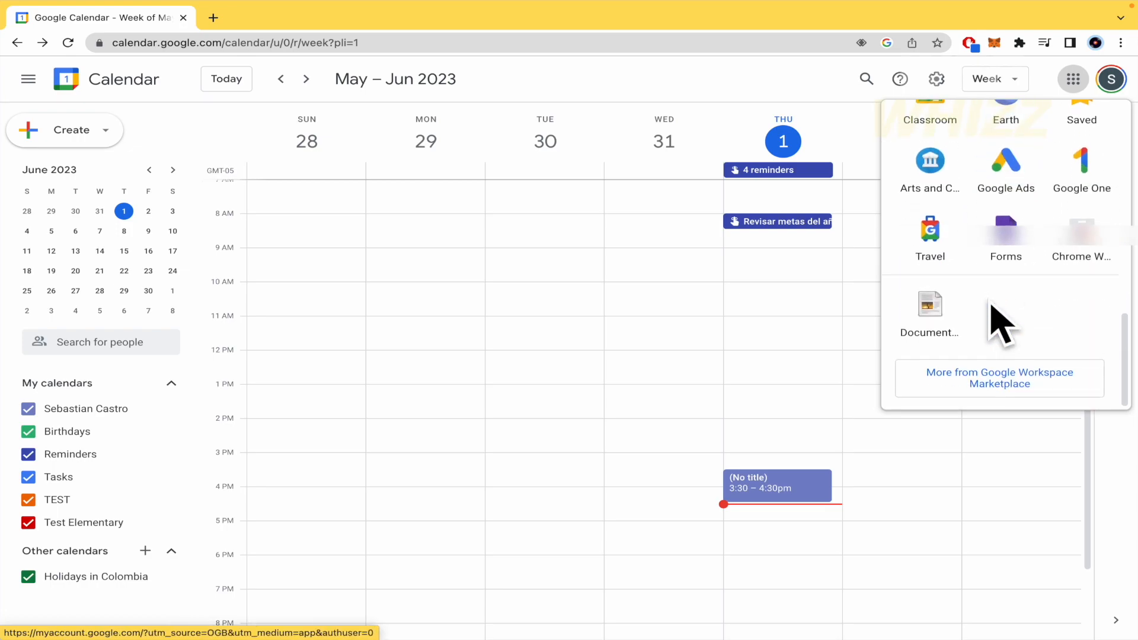
scroll(592, 371, "up", 4)
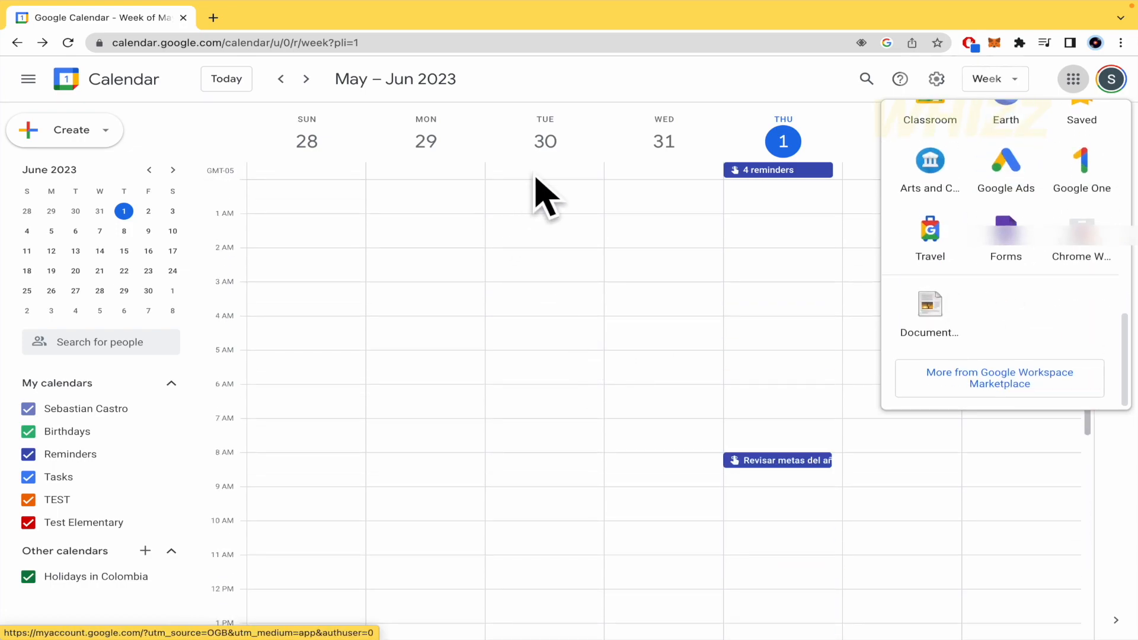
left_click(544, 156)
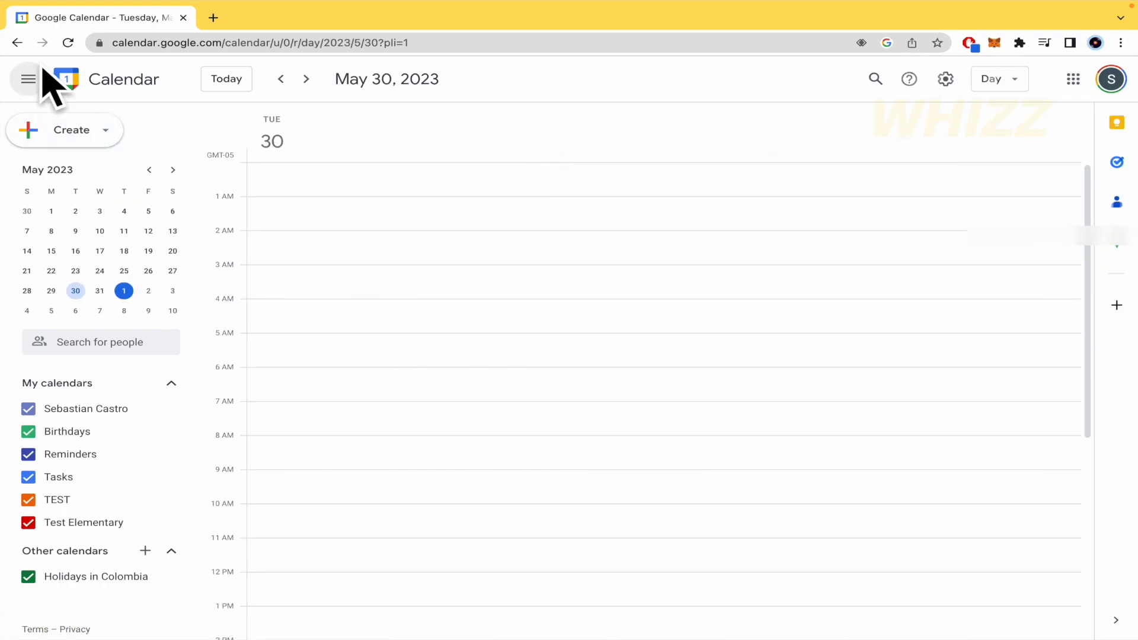
left_click(16, 43)
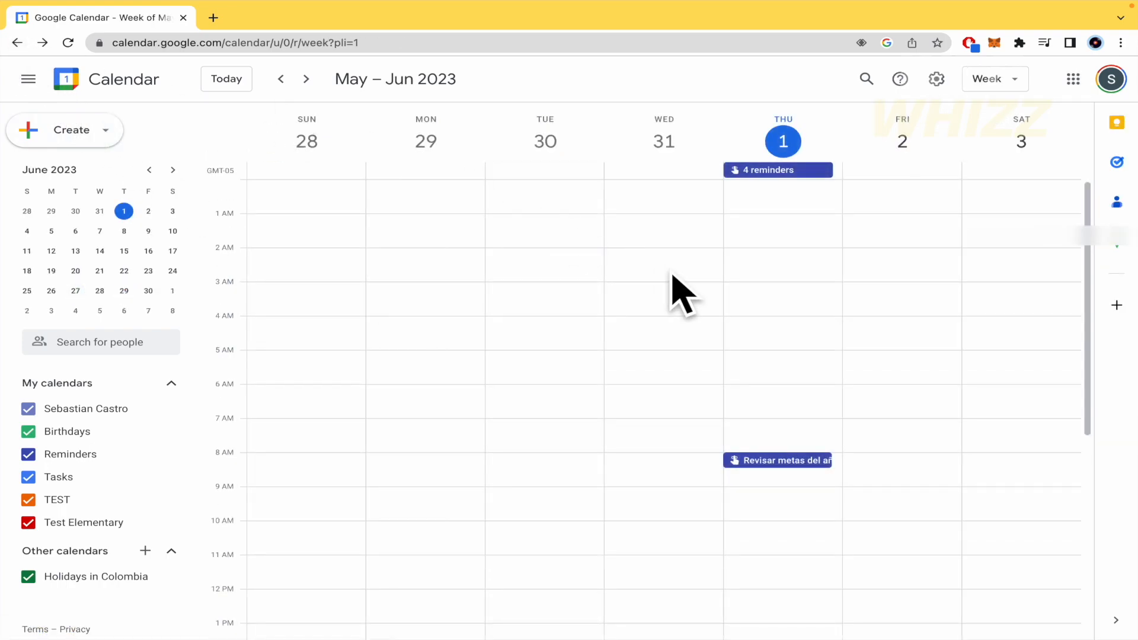
Step: Reopen the Google apps list, look over the entries around Gmail, Contacts and Calendar, and close the list
left_click(1073, 79)
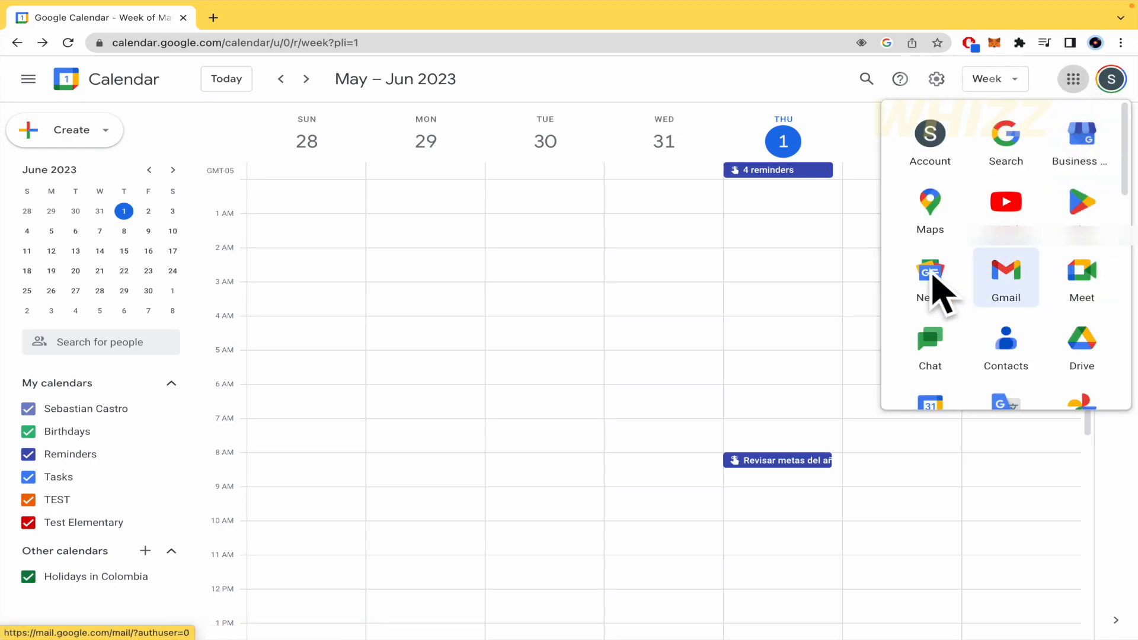
scroll(954, 267, "down", 3)
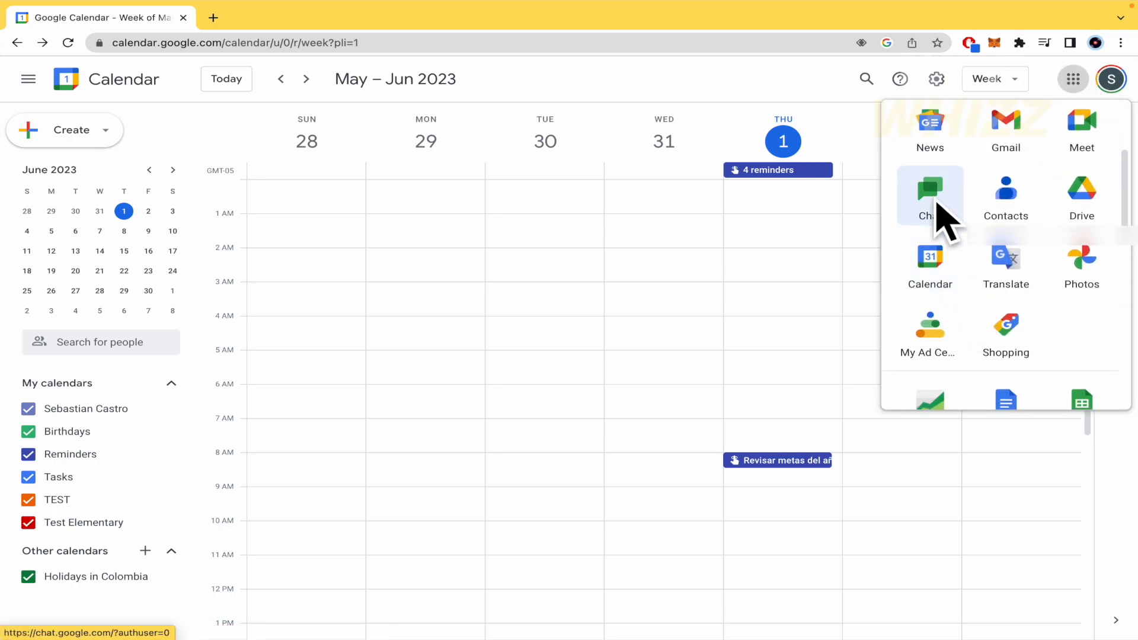
scroll(942, 332, "up", 3)
scroll(996, 380, "down", 6)
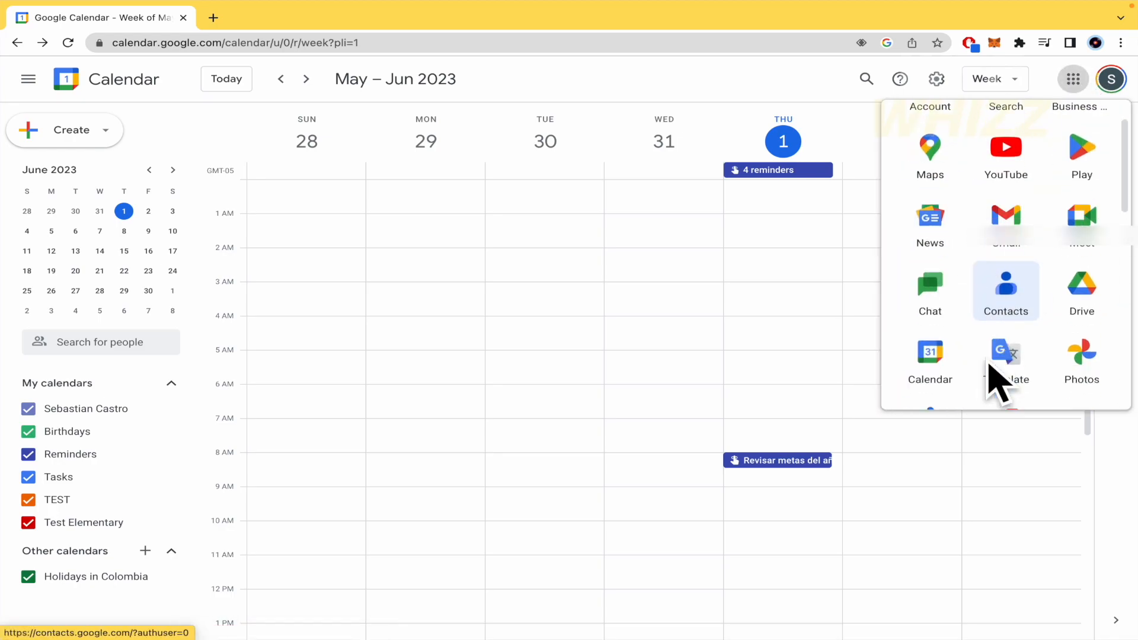
scroll(1012, 305, "up", 6)
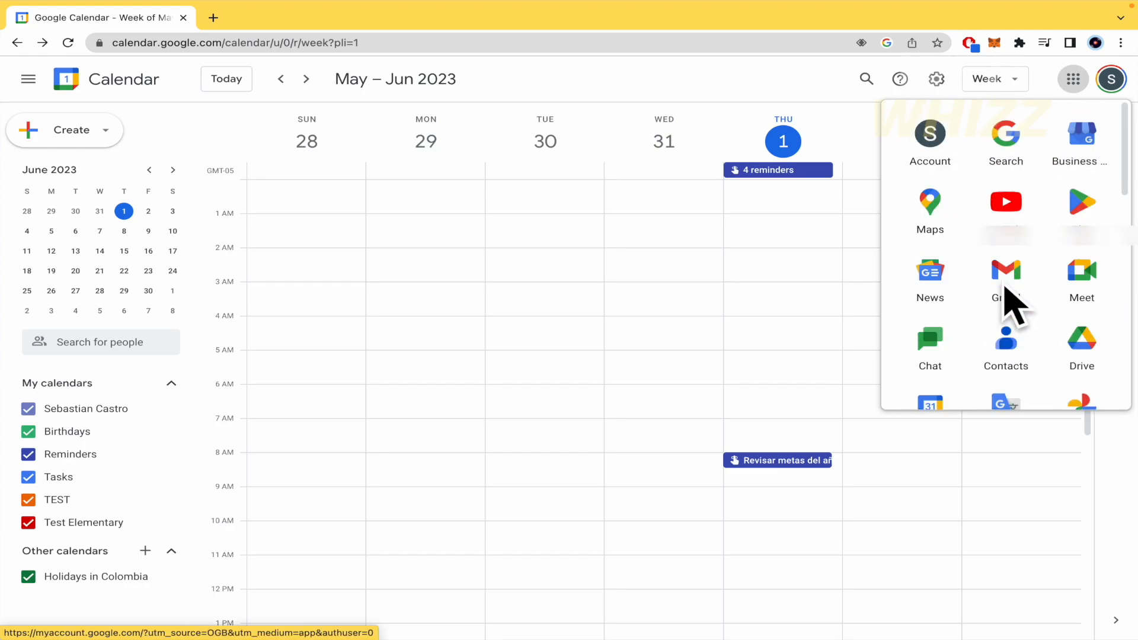
left_click(622, 178)
left_click(691, 343)
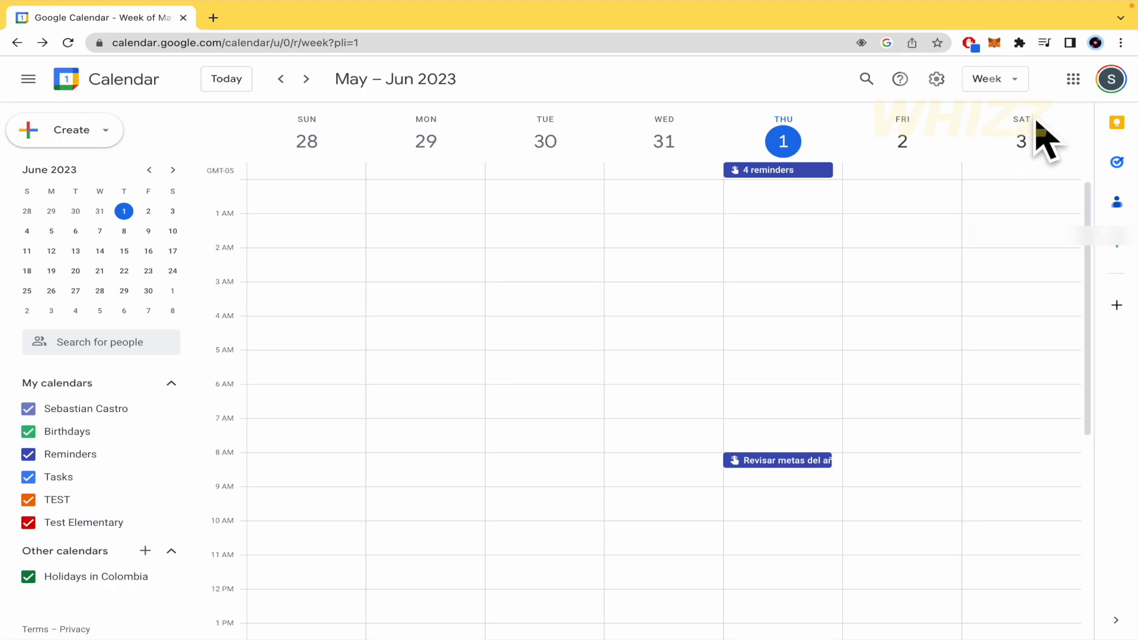
Step: Browse the Google apps list down to the Workspace Marketplace link and back up to the Calendar entry, and close it
left_click(1069, 83)
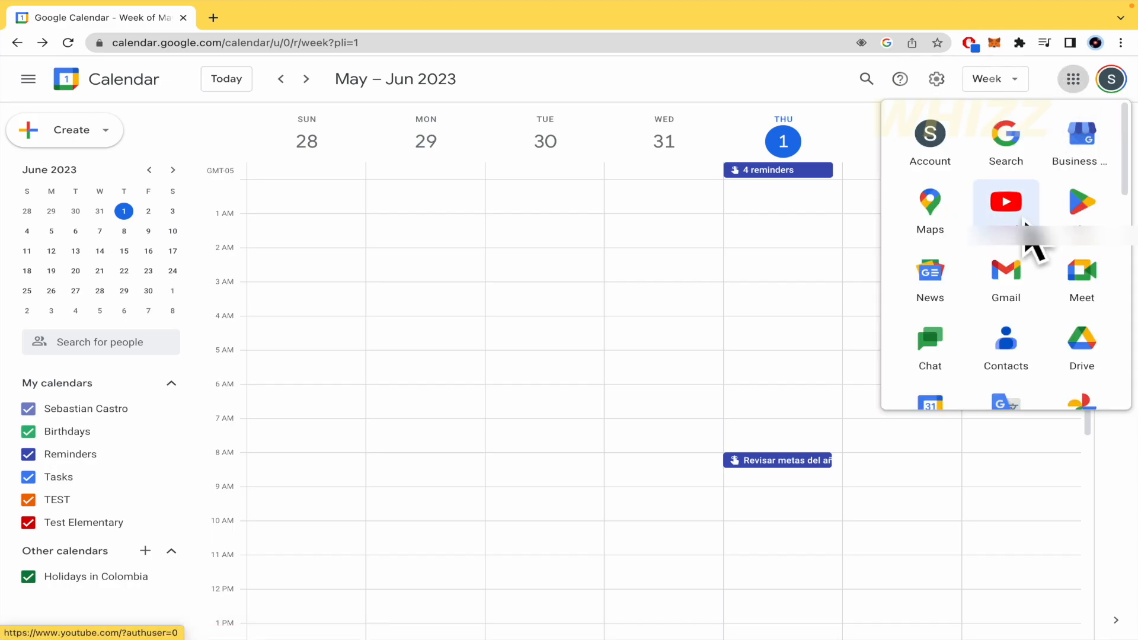
scroll(1036, 254, "down", 10)
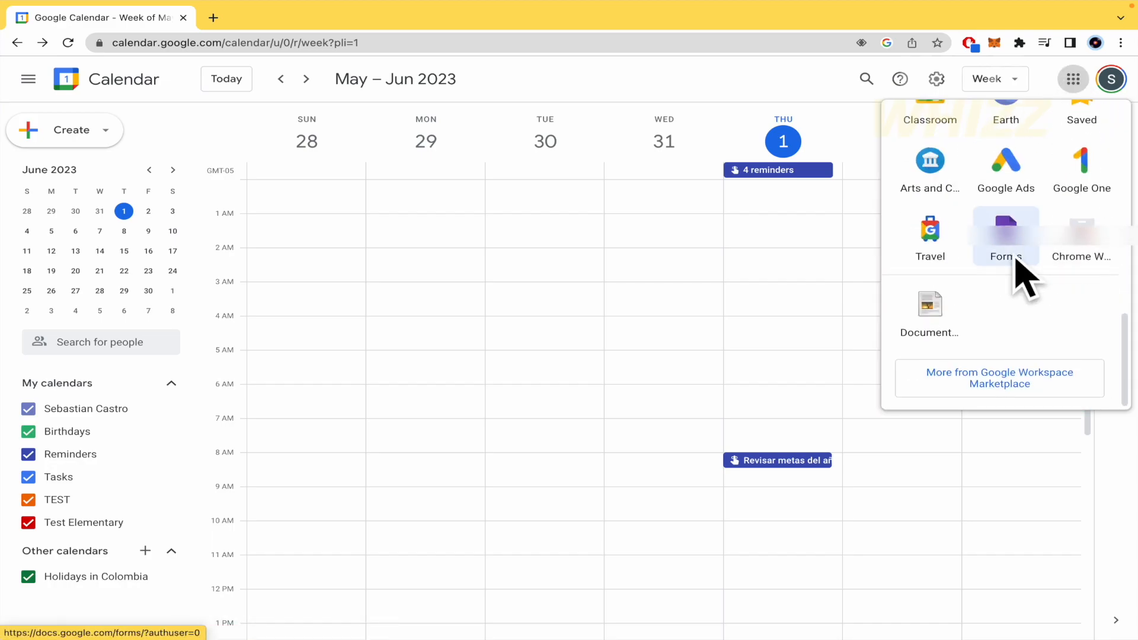
scroll(1030, 249, "up", 5)
scroll(1022, 276, "down", 3)
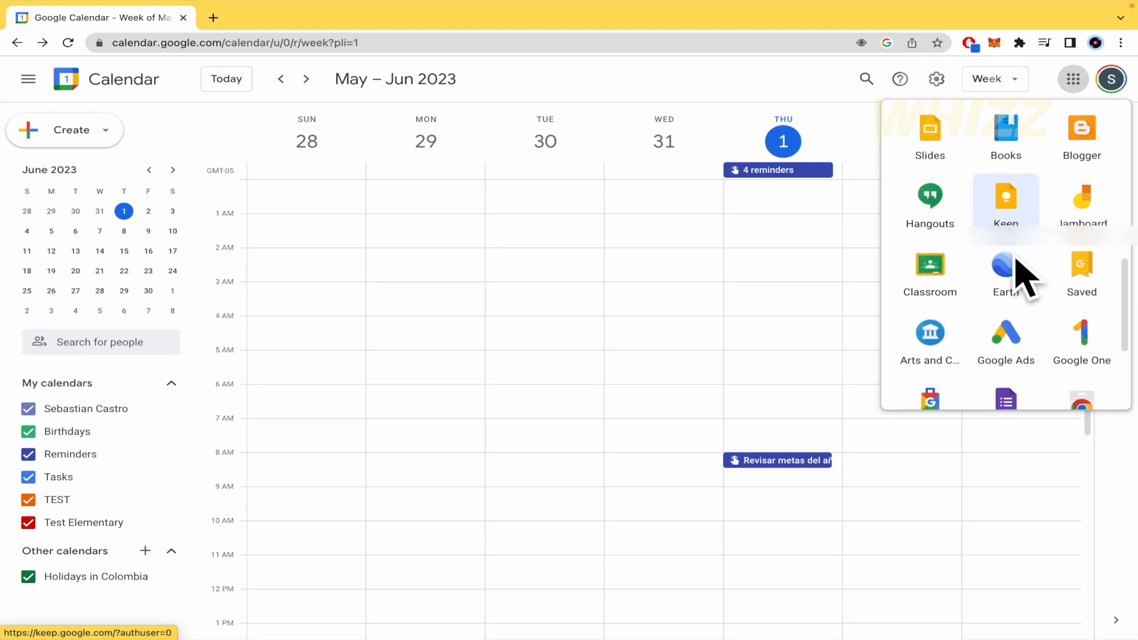
scroll(1024, 276, "up", 7)
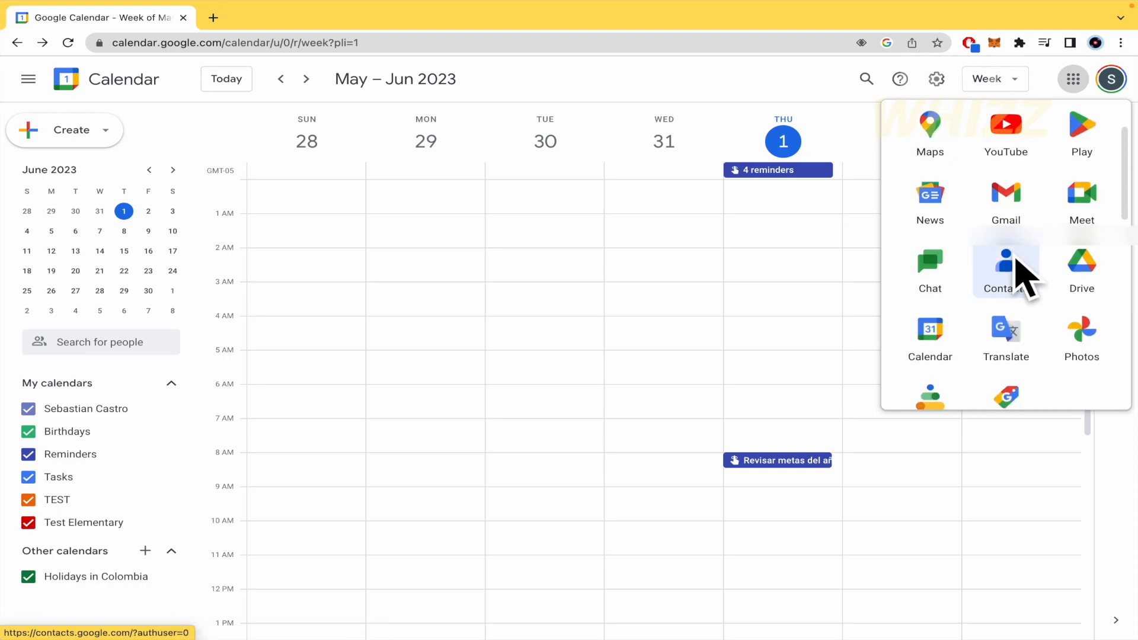
scroll(1016, 267, "down", 1)
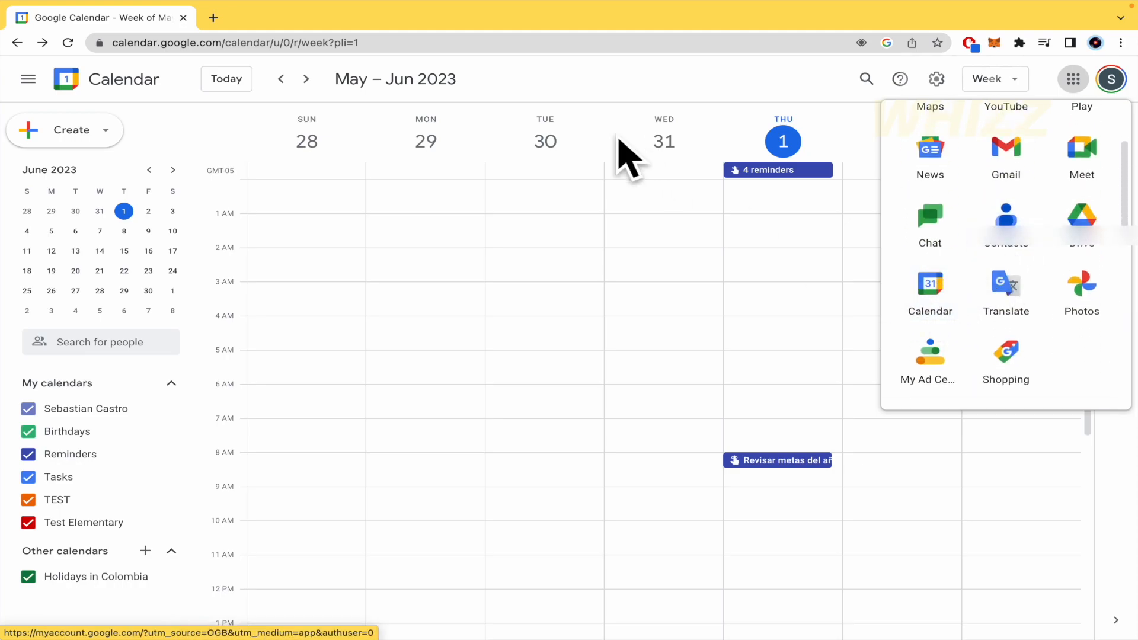
left_click(591, 72)
Step: Search Google for "calendar google" in a new tab to find the Google Calendar site, and close that tab
left_click(214, 18)
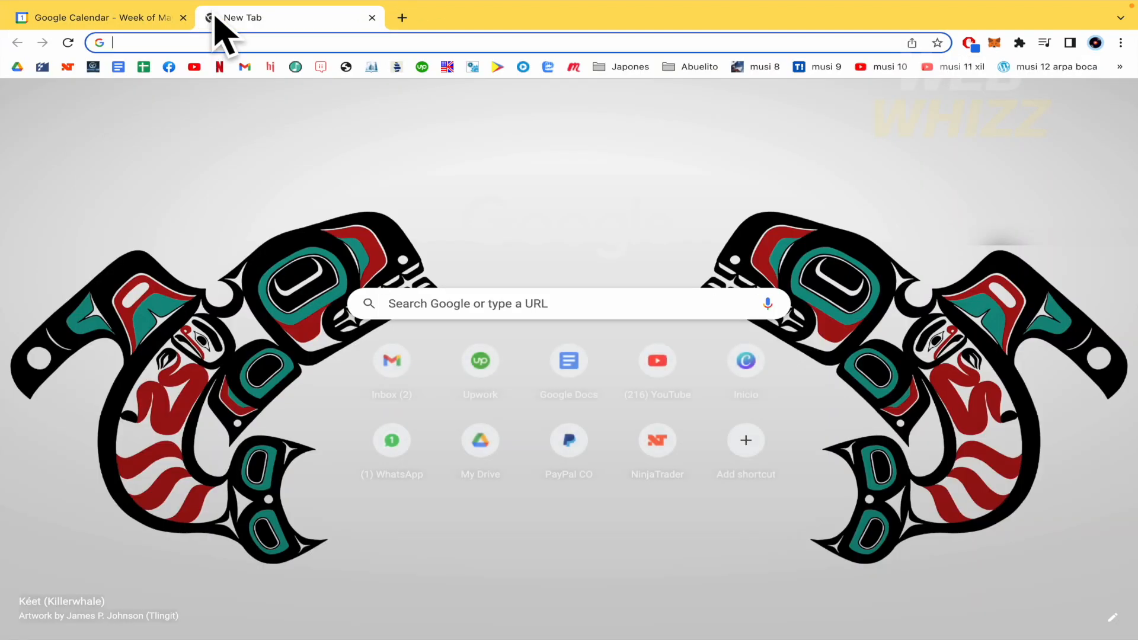
type("calendar google")
key("Return")
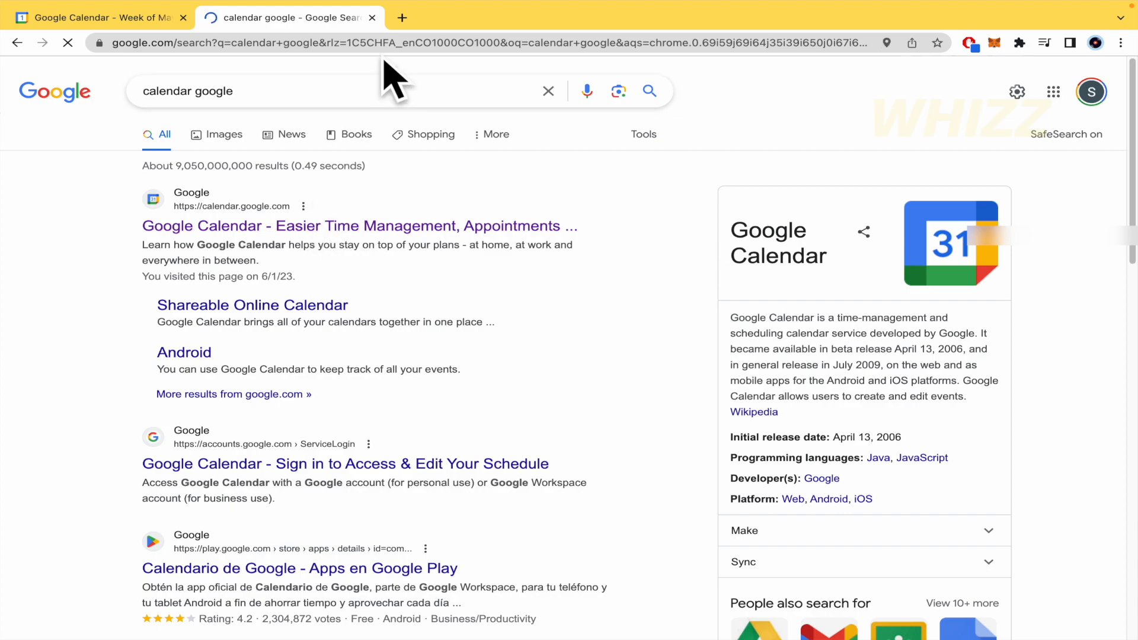
left_click(372, 18)
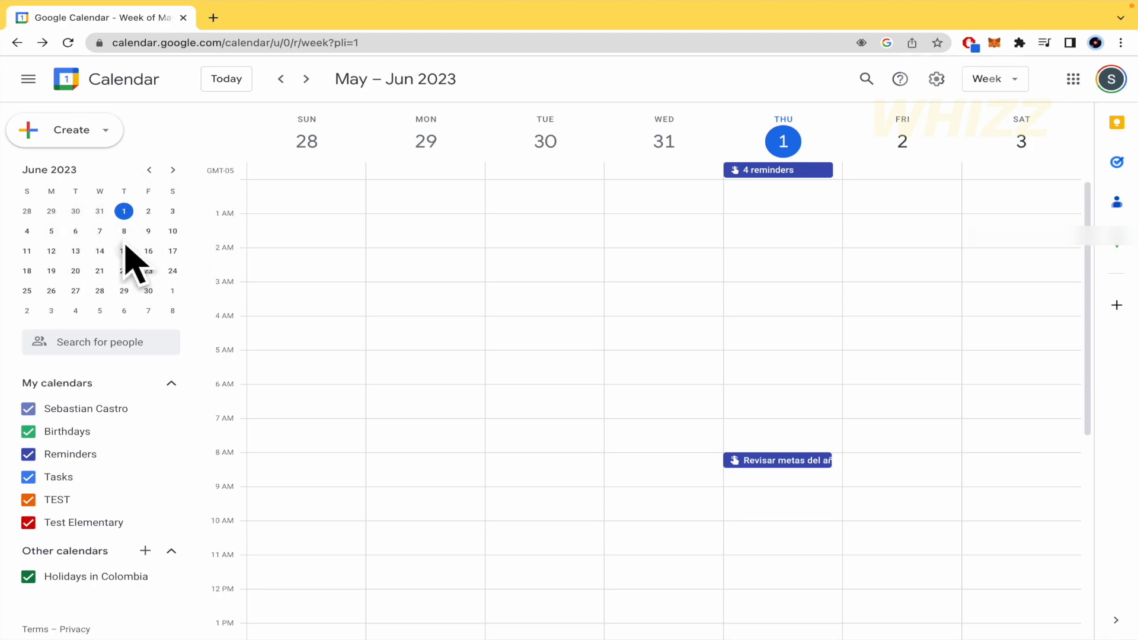
Step: Display the calendar in the Month view and in the Year view
left_click(1006, 81)
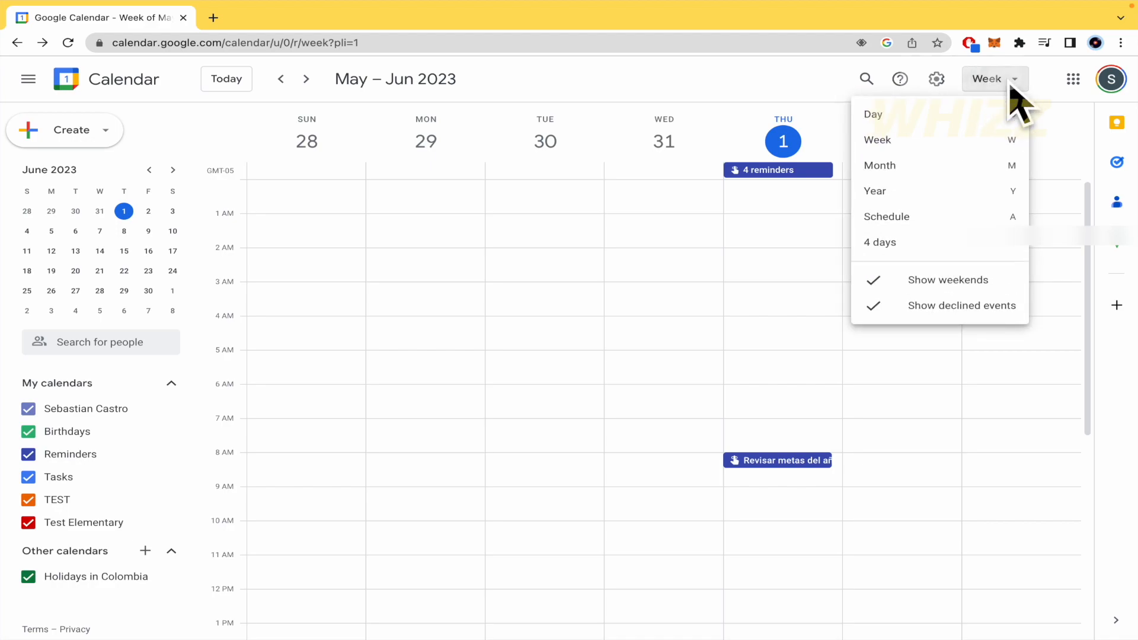
left_click(920, 165)
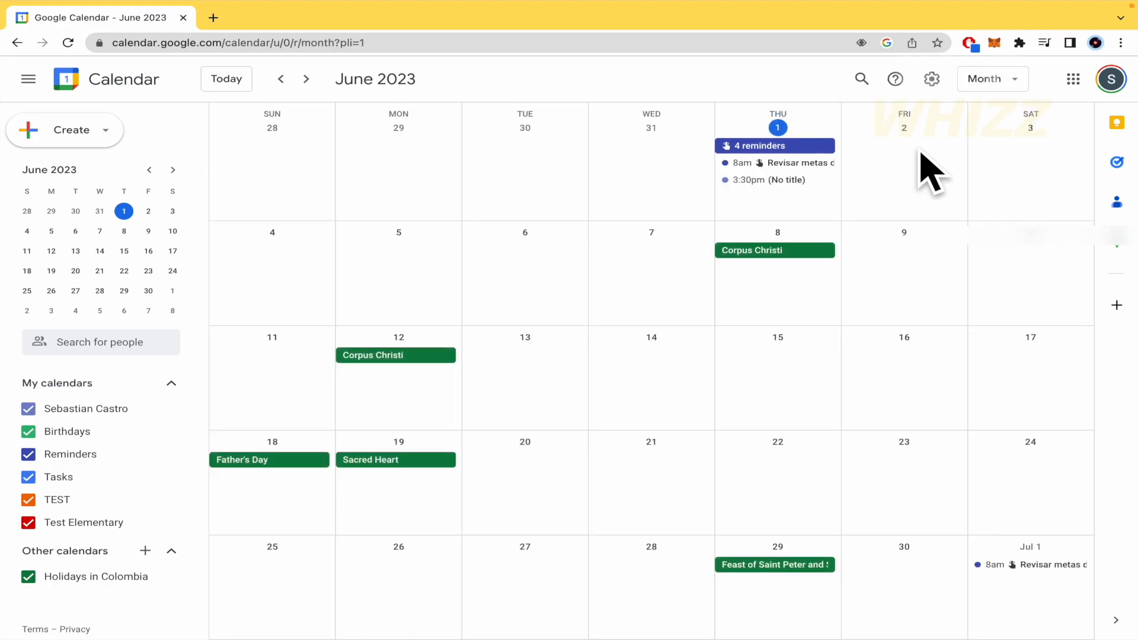
left_click(1023, 80)
left_click(1032, 196)
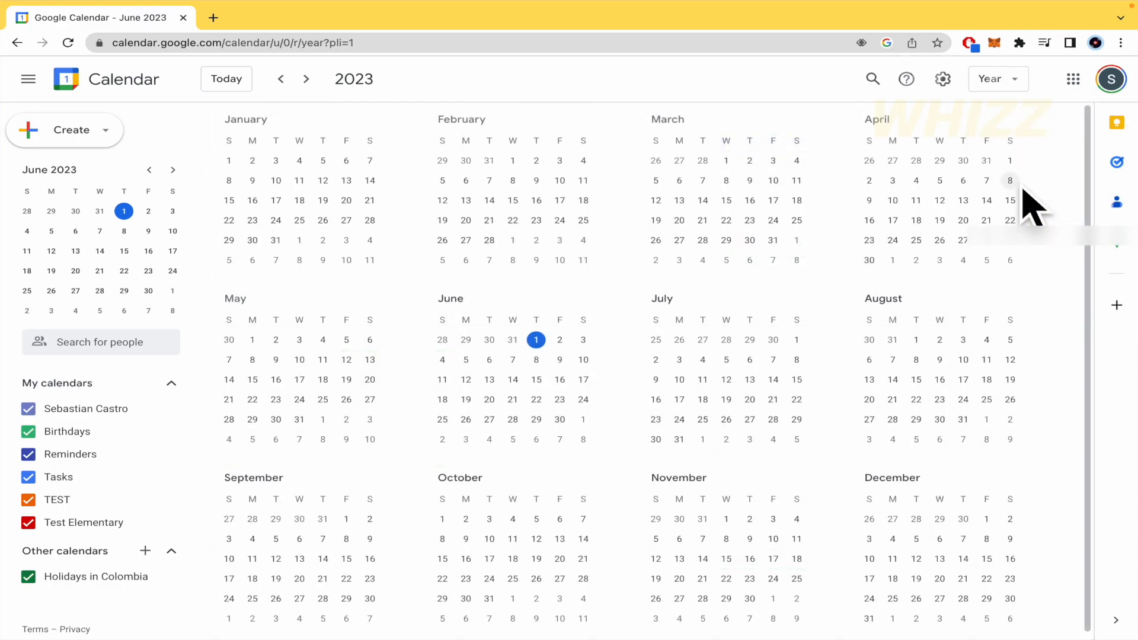
Step: Switch the calendar to the Schedule view and look through its list of upcoming events
left_click(1007, 83)
left_click(960, 219)
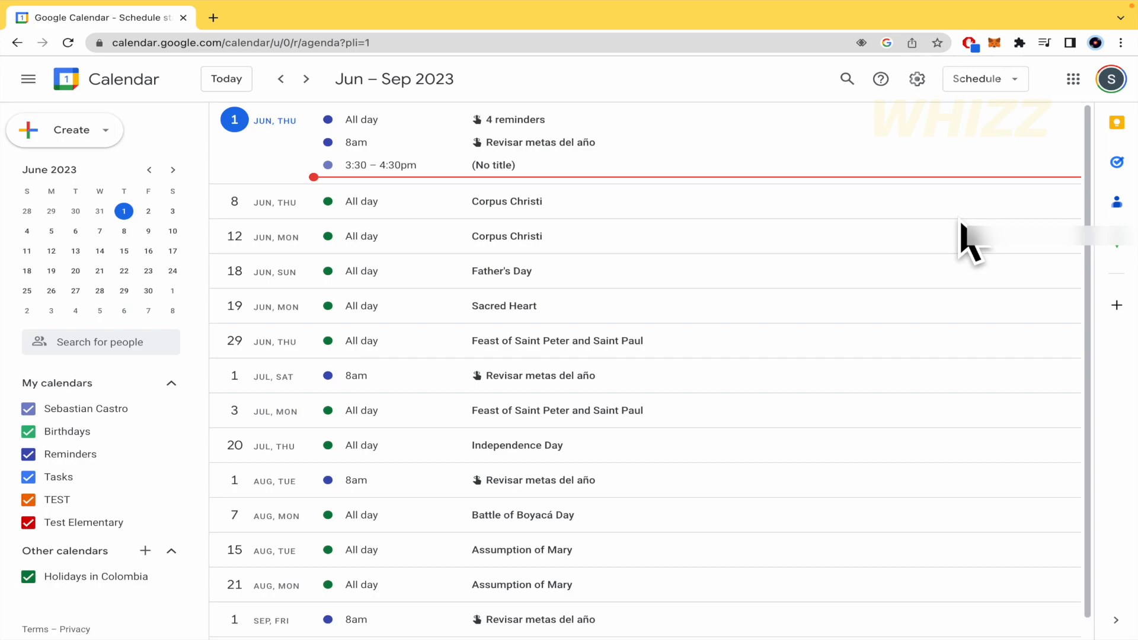
scroll(634, 403, "down", 10)
scroll(646, 418, "down", 5)
scroll(648, 419, "up", 15)
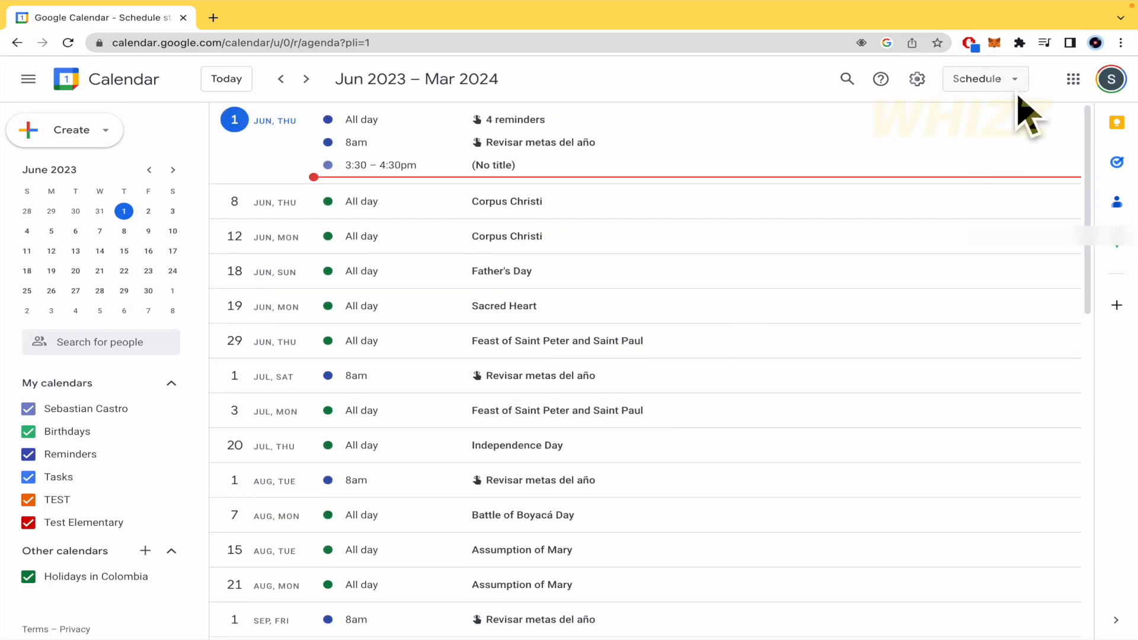
Step: Display the calendar in the 4 days view and return it to the Week view
left_click(1008, 80)
left_click(996, 243)
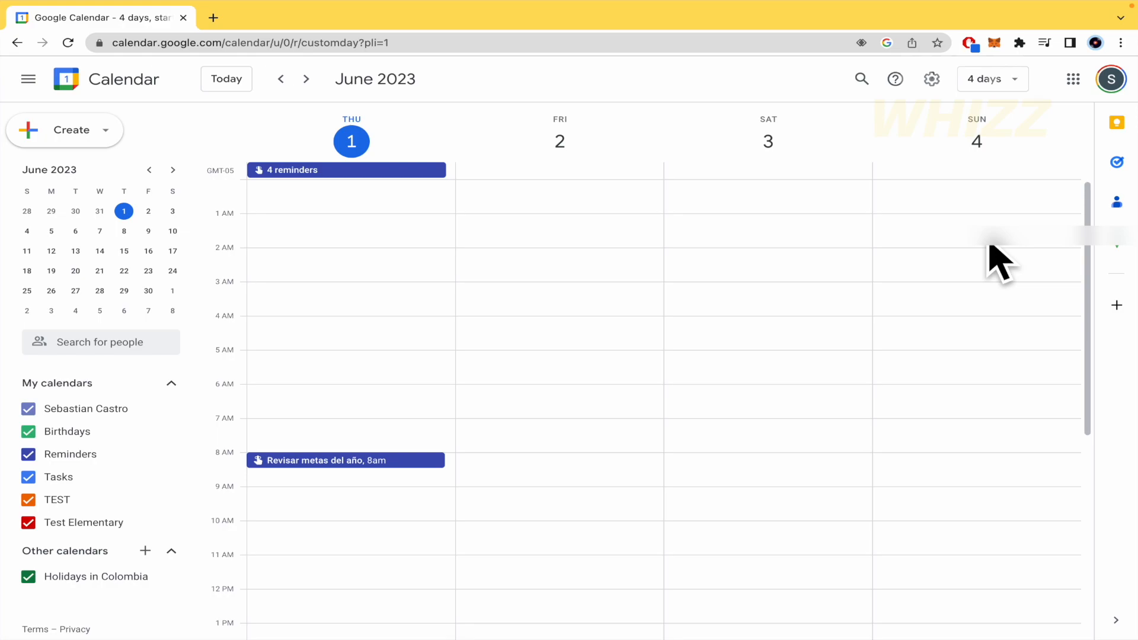
left_click(1004, 79)
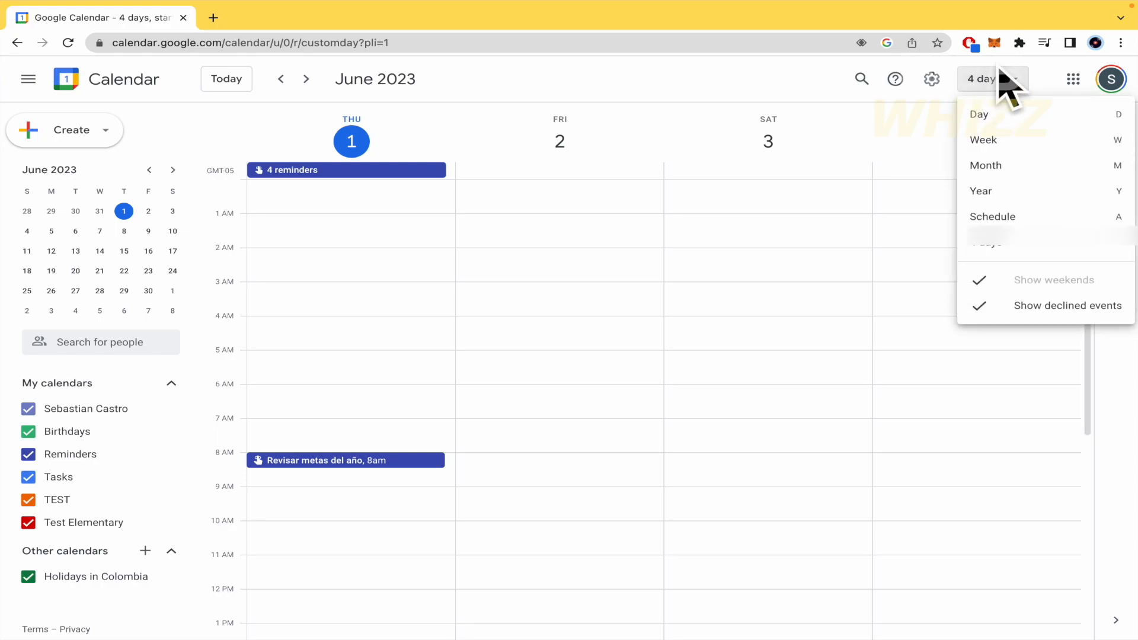
left_click(1003, 140)
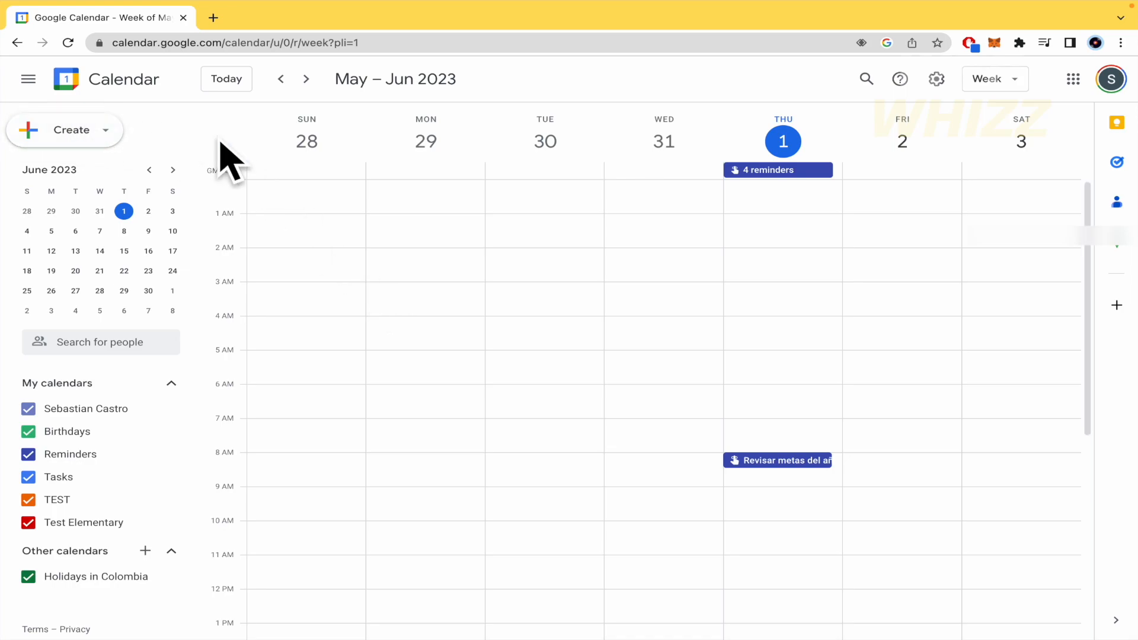
Step: Start creating an appointment schedule and read the introduction to appointment scheduling in the Google Workspace Individual plan offer
left_click(98, 131)
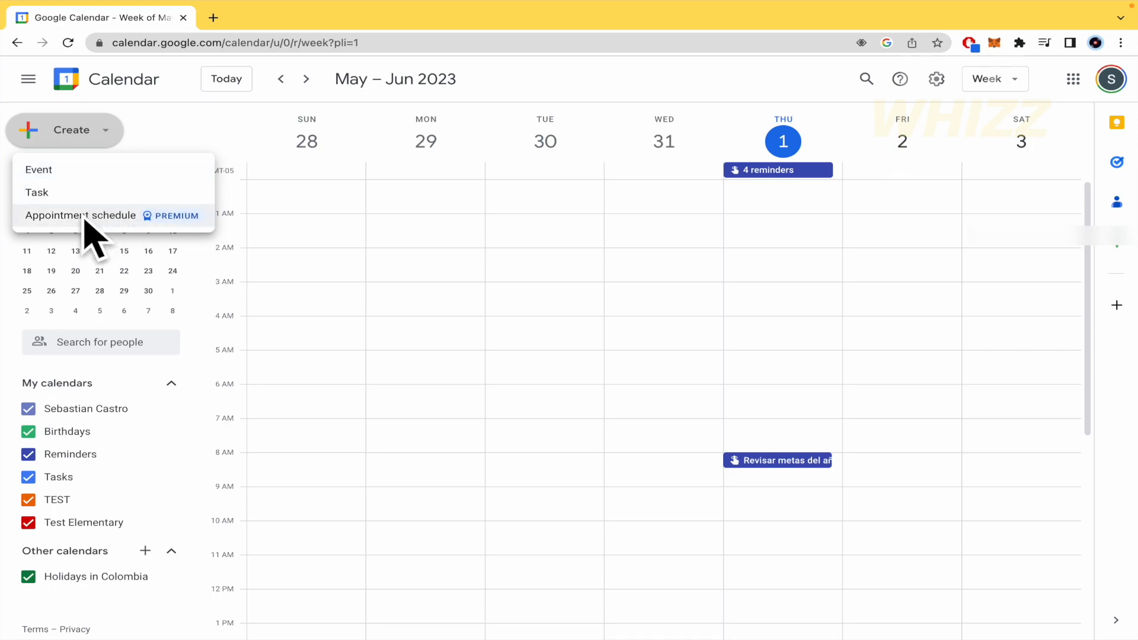
left_click(170, 220)
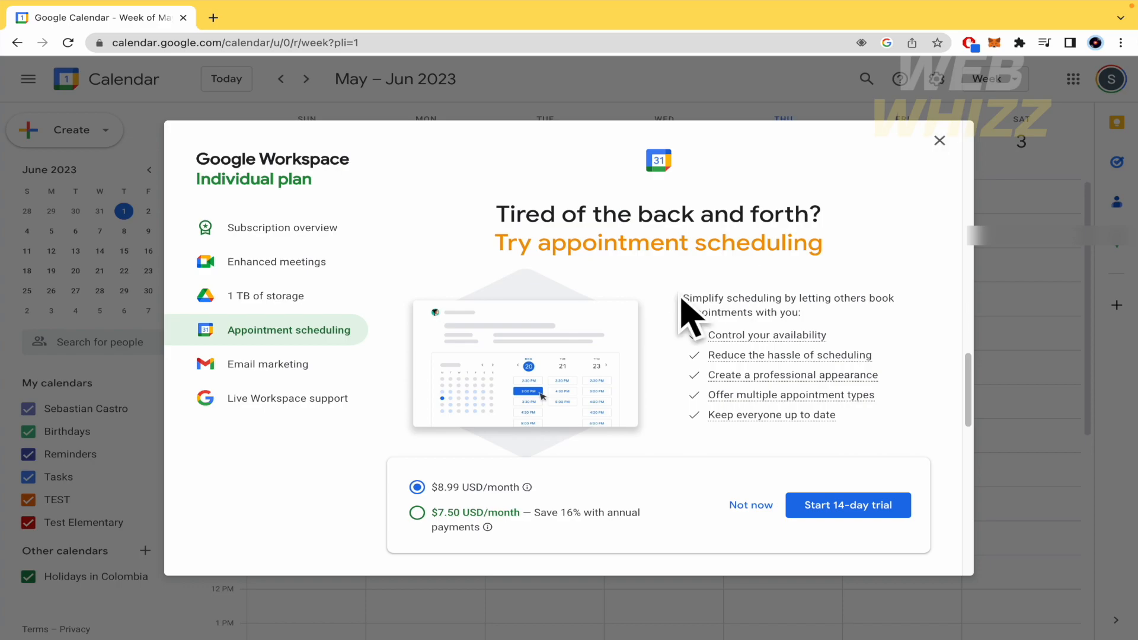
left_click_drag(682, 303, 842, 311)
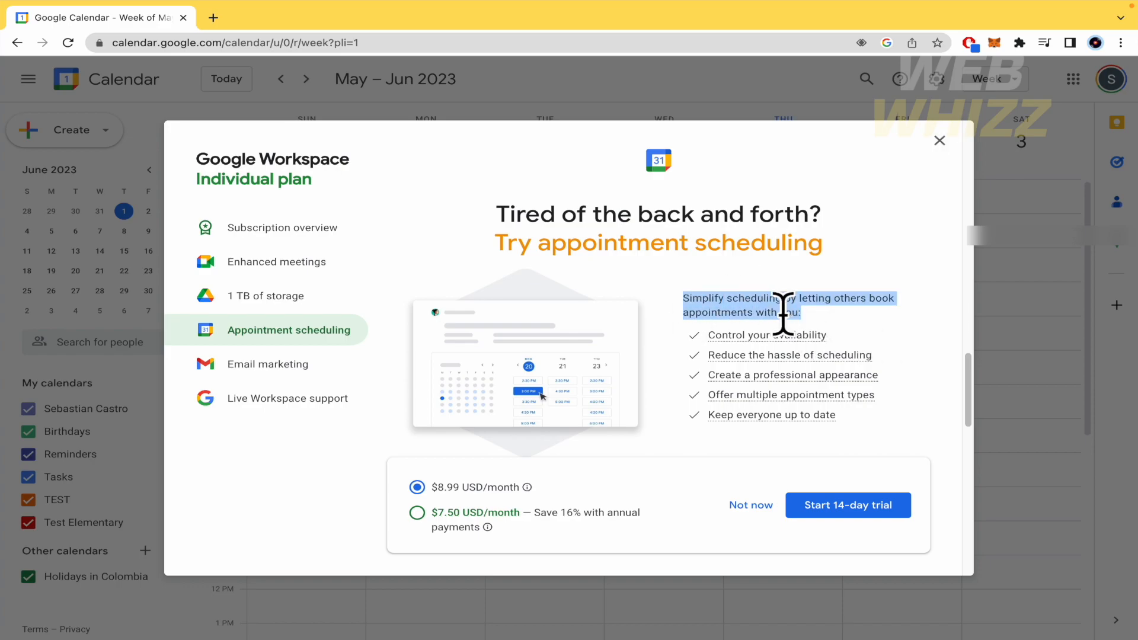
left_click(825, 325)
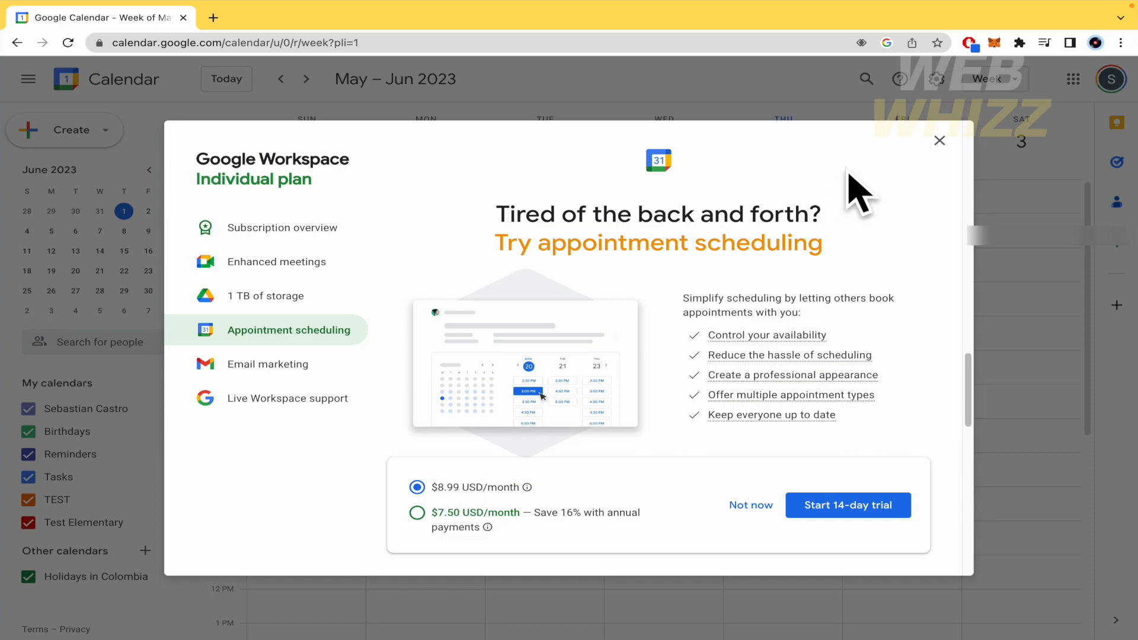
Step: Decline the Workspace Individual plan offer and start a new event titled GARDENING
left_click(748, 502)
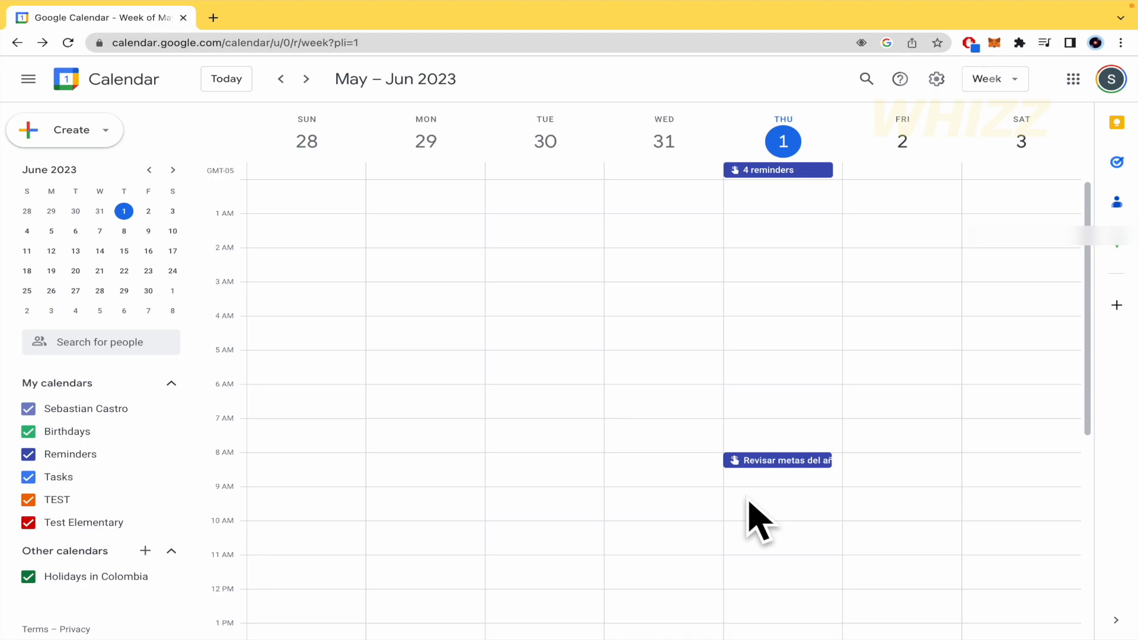
left_click(62, 127)
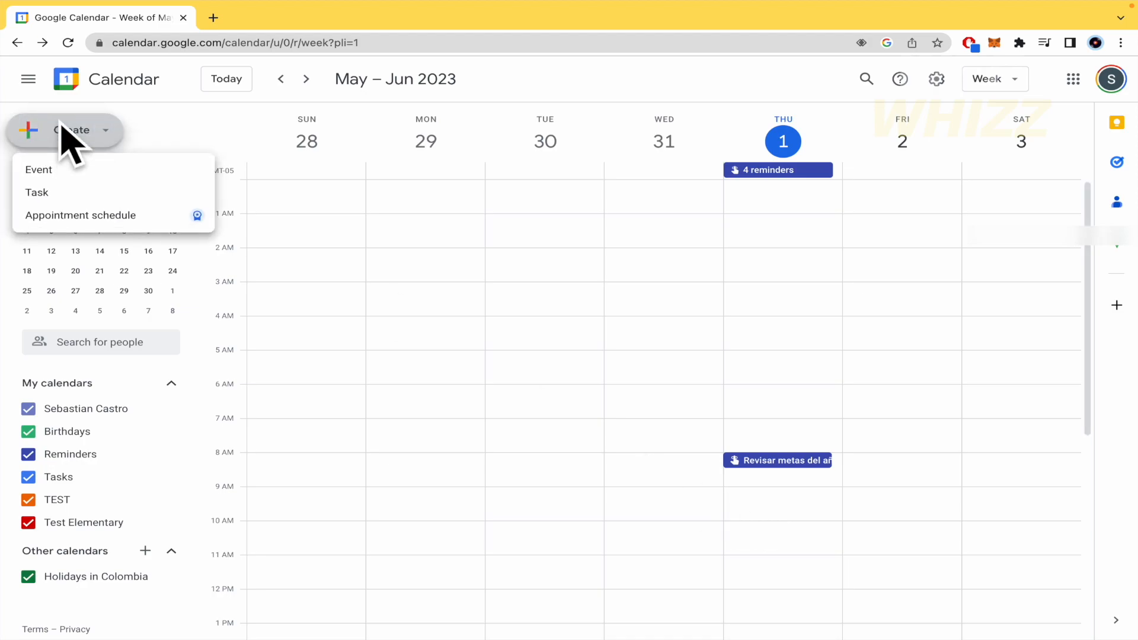
left_click(141, 170)
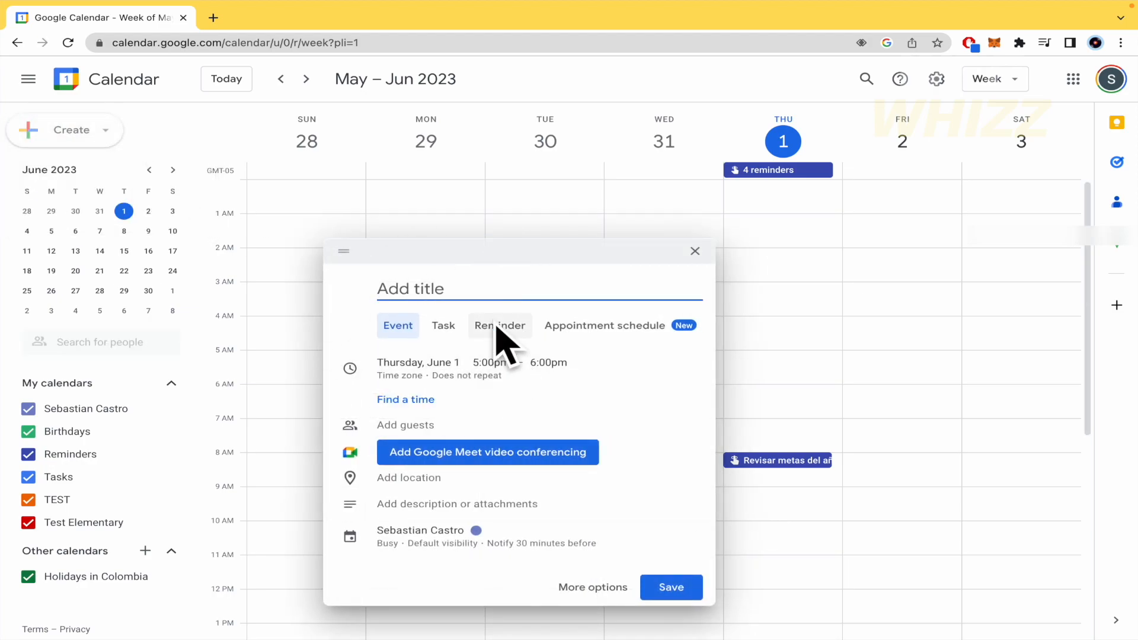
left_click_drag(514, 258, 517, 178)
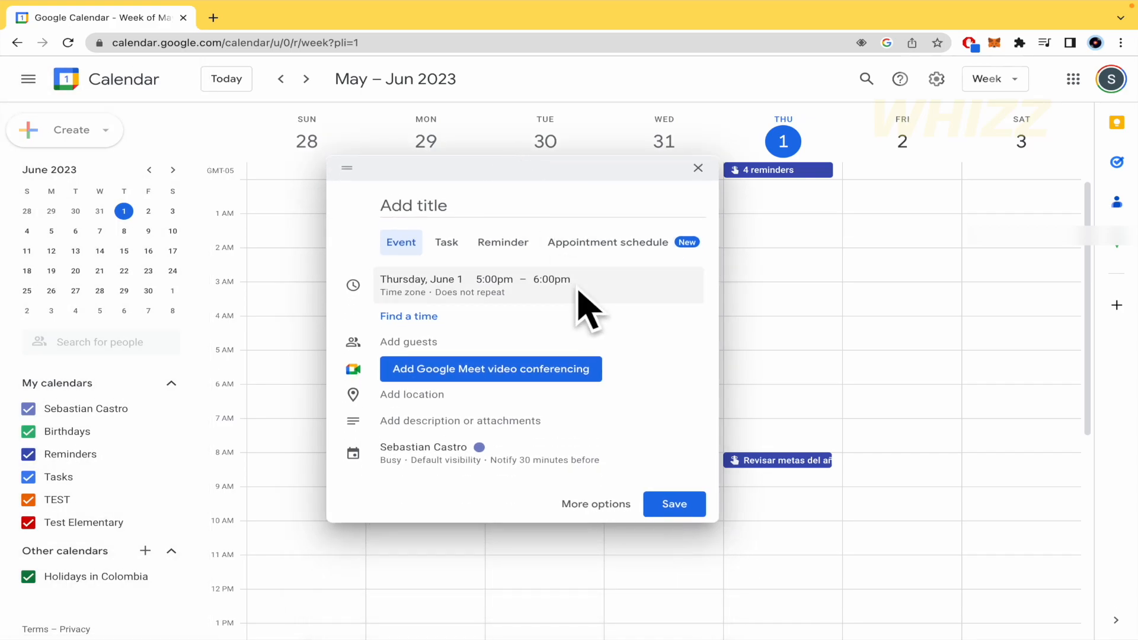
left_click(558, 194)
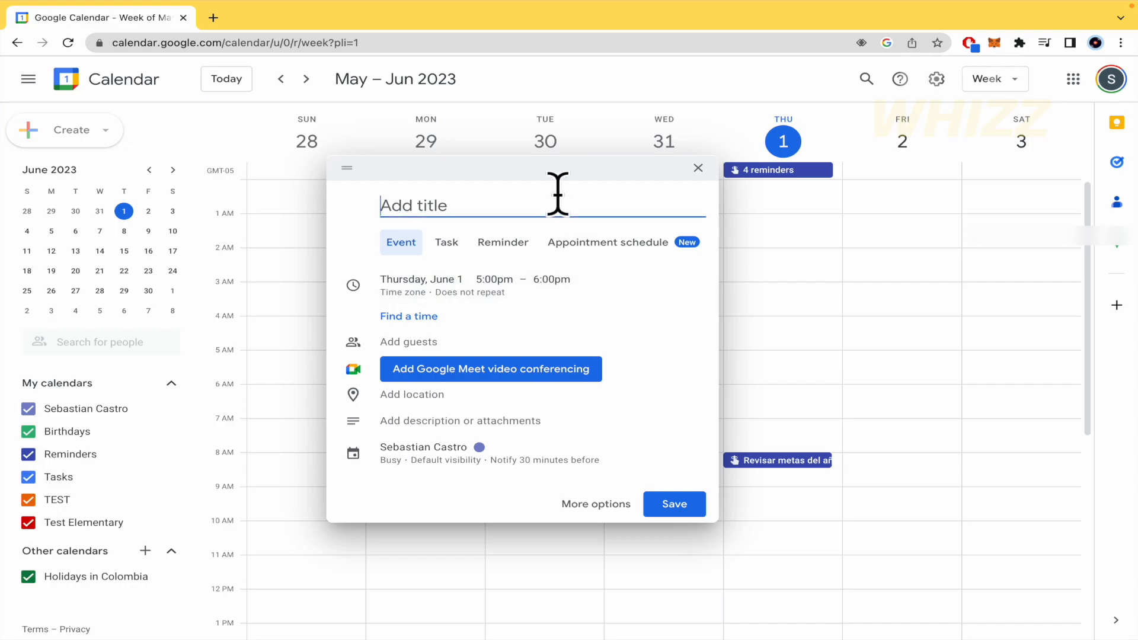
type("GARDENING")
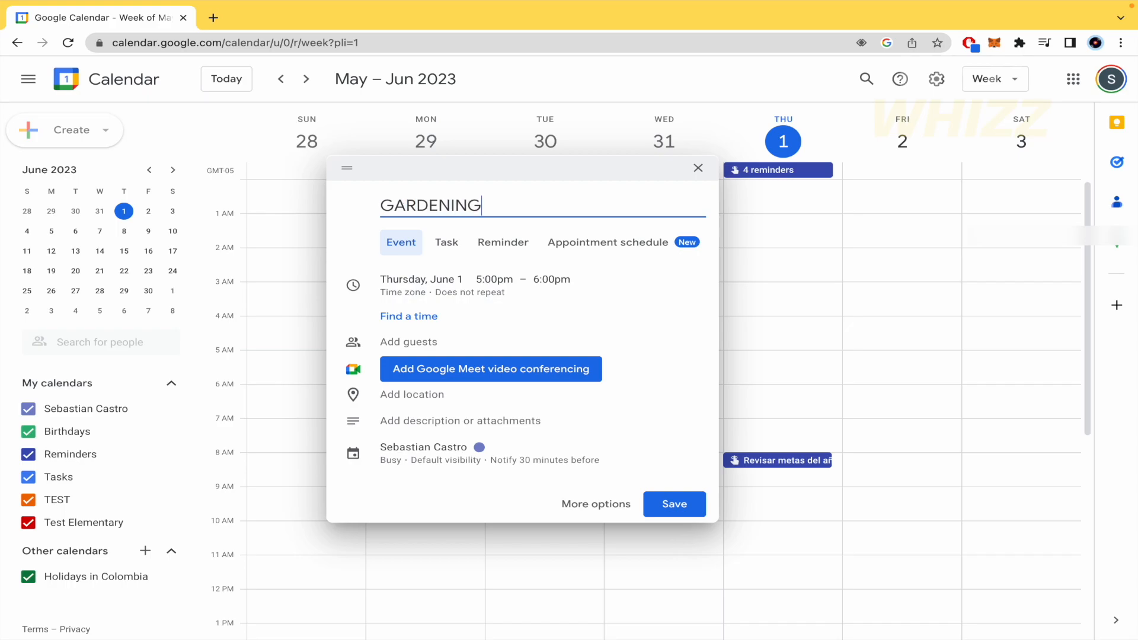
Step: Set the date of the GARDENING event to Sunday, June 11
left_click(414, 279)
left_click(414, 280)
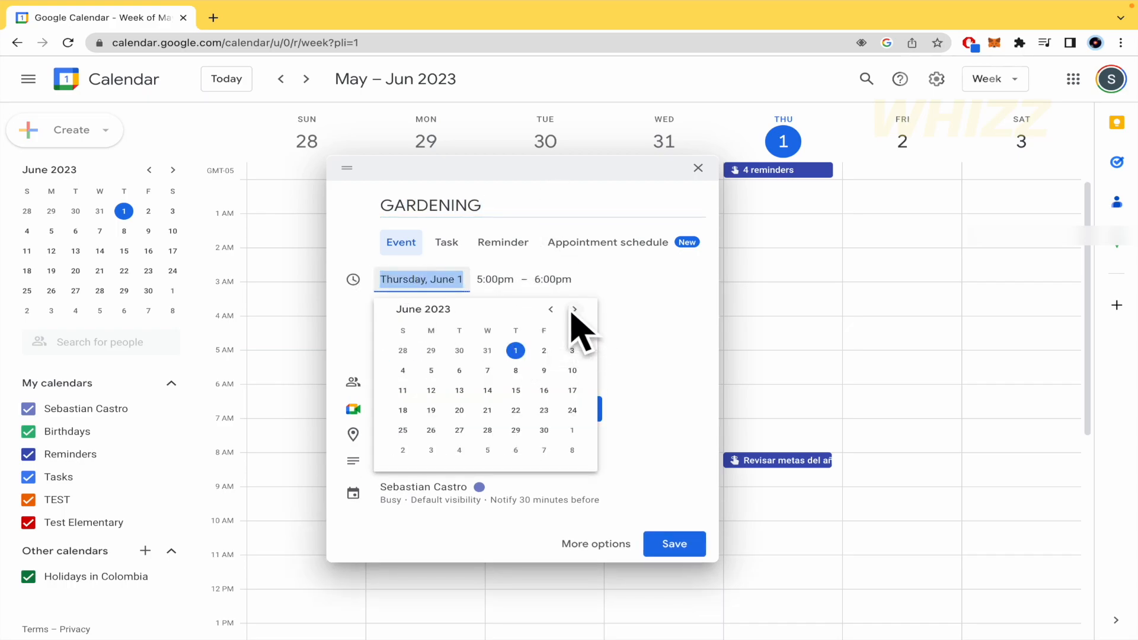
left_click(407, 390)
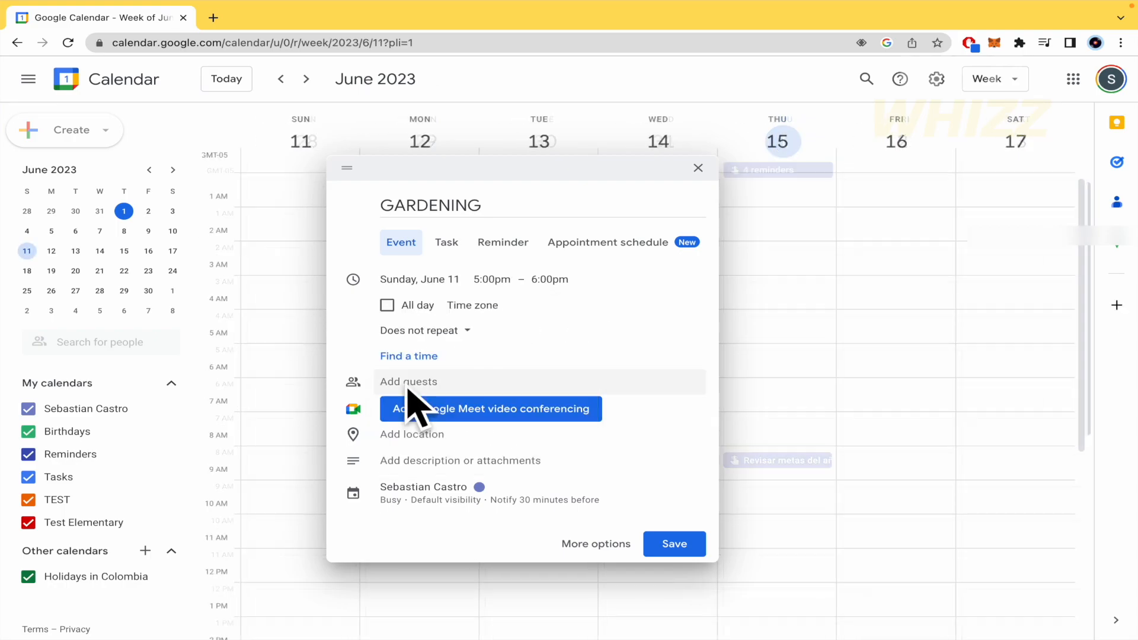
left_click(492, 280)
left_click(642, 283)
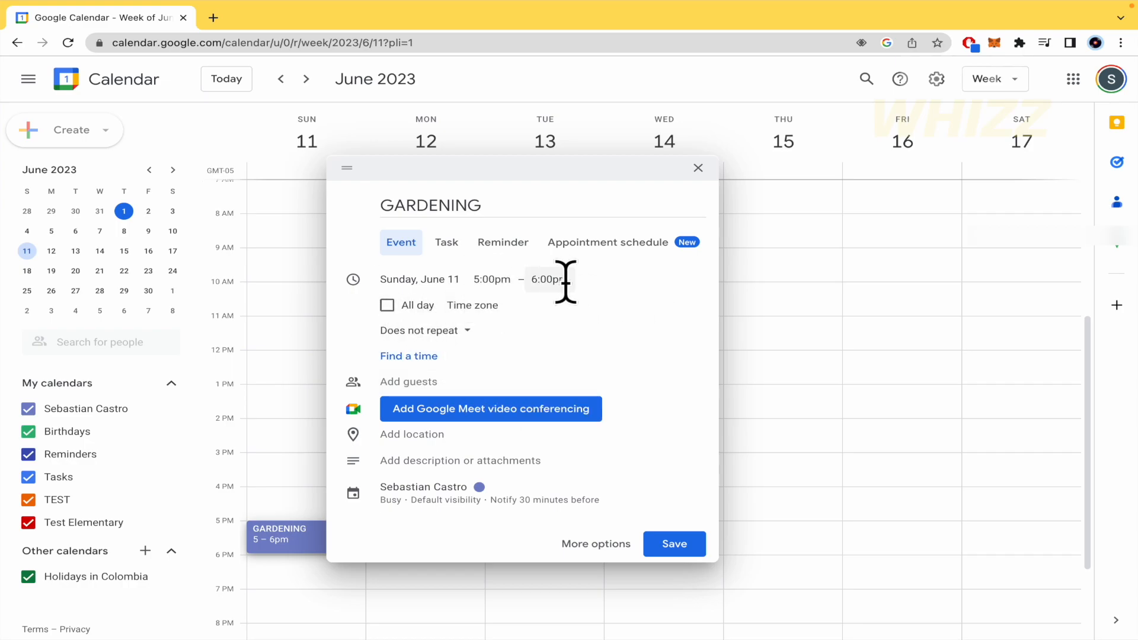
Step: Try the GARDENING event as an all-day event and return it to a timed one
left_click(387, 305)
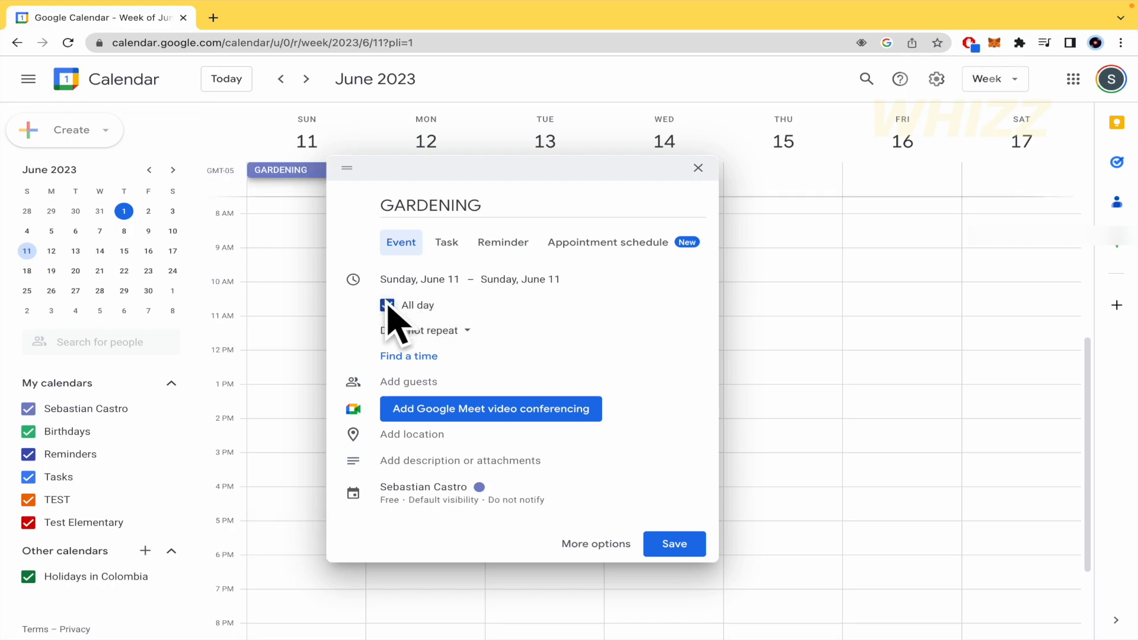
key("Tab")
key("Tab")
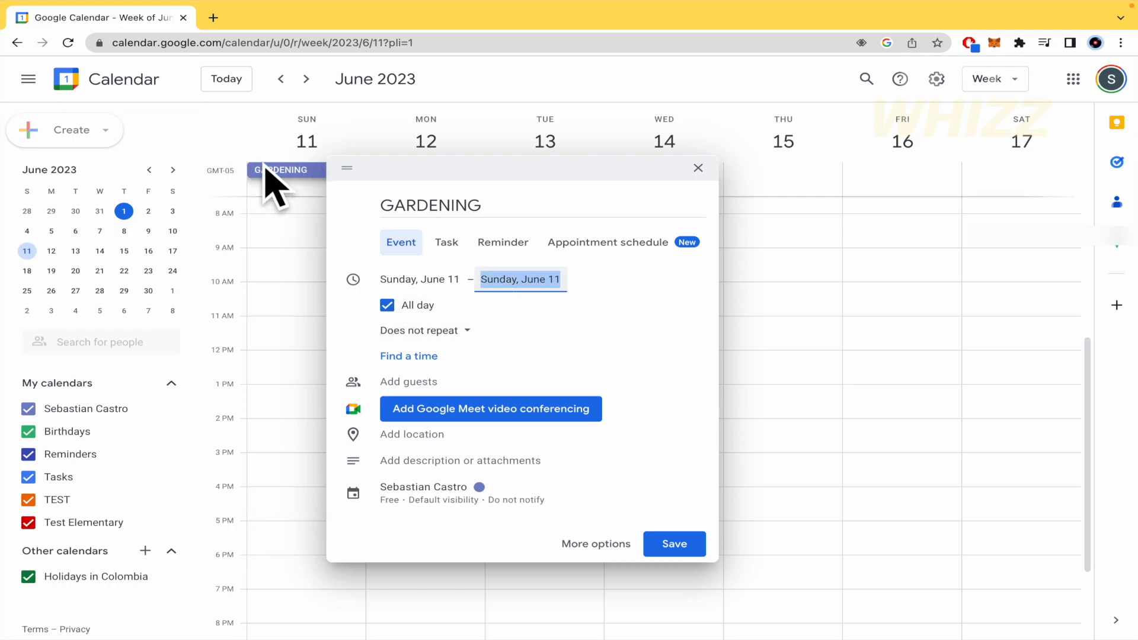
left_click(388, 305)
Step: Set the GARDENING event to run from 3:00pm to 8:00pm
left_click(496, 279)
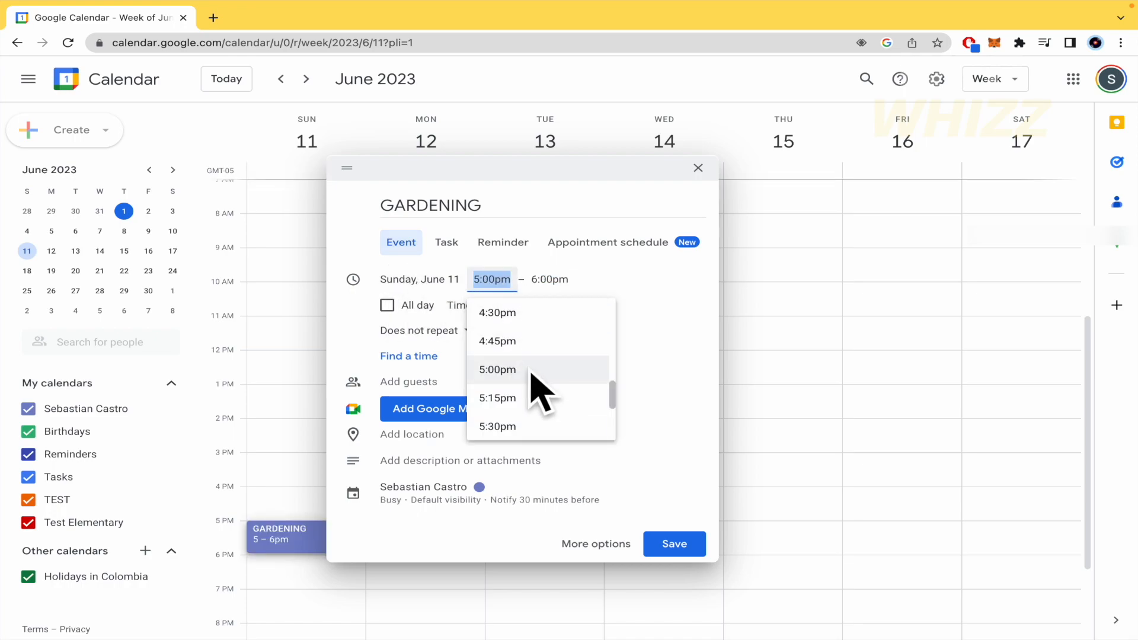
scroll(541, 387, "up", 5)
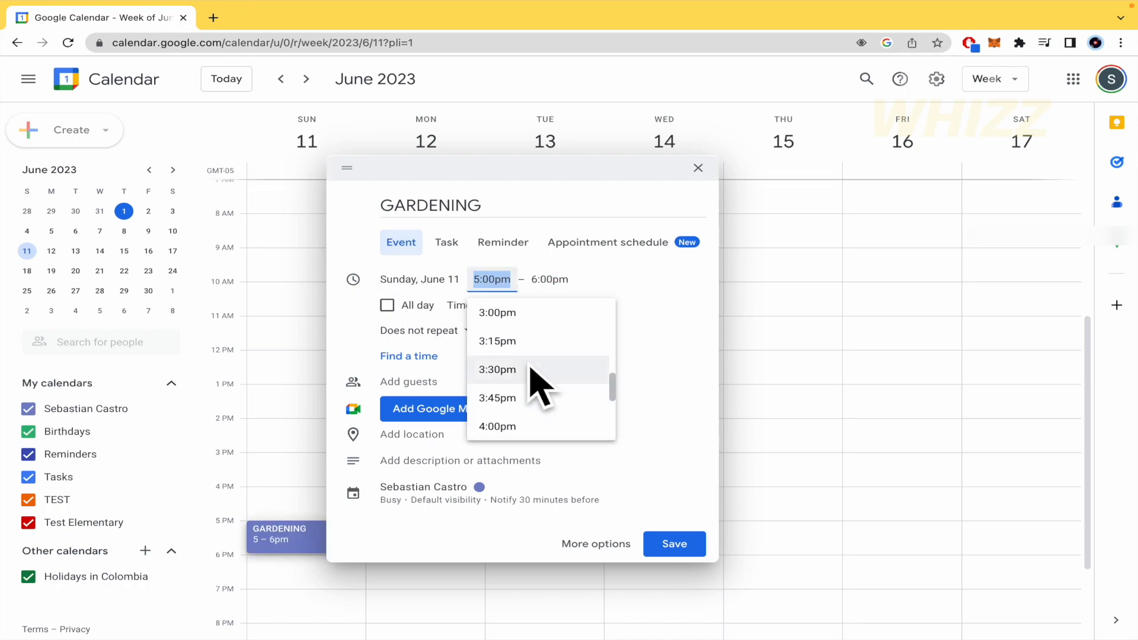
left_click(521, 313)
left_click(555, 279)
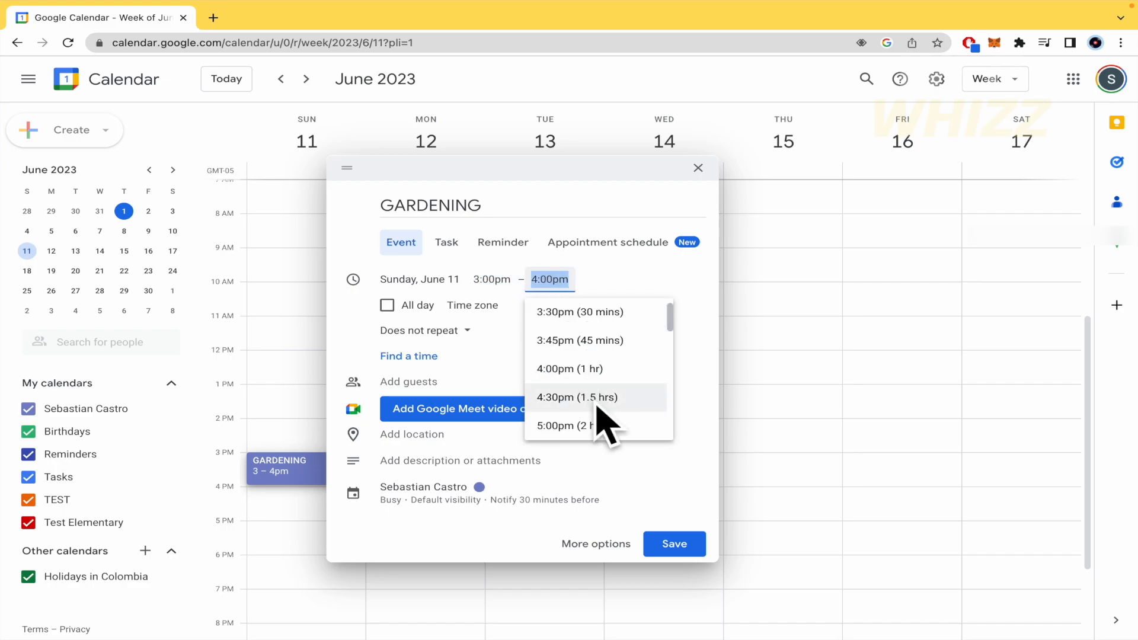
scroll(595, 409, "down", 4)
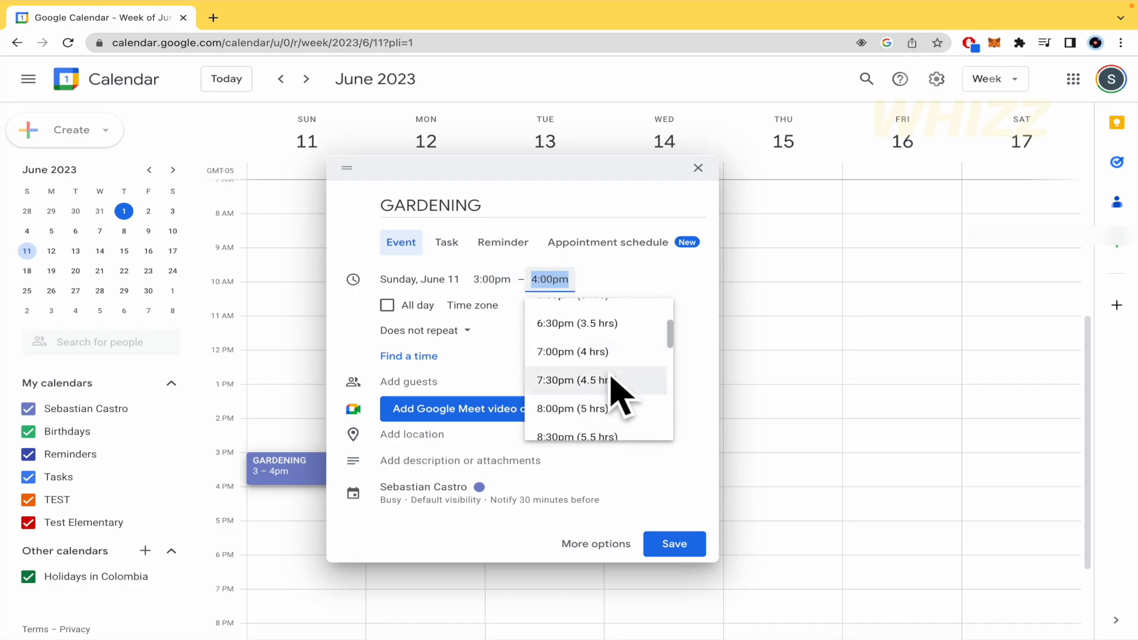
scroll(590, 386, "down", 1)
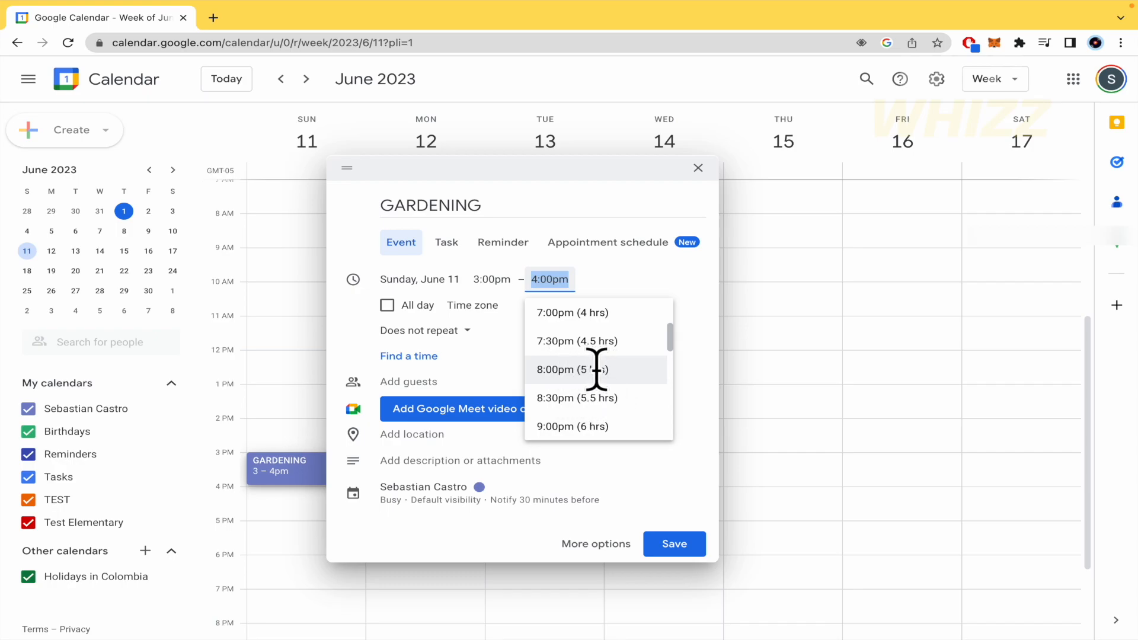
left_click(596, 369)
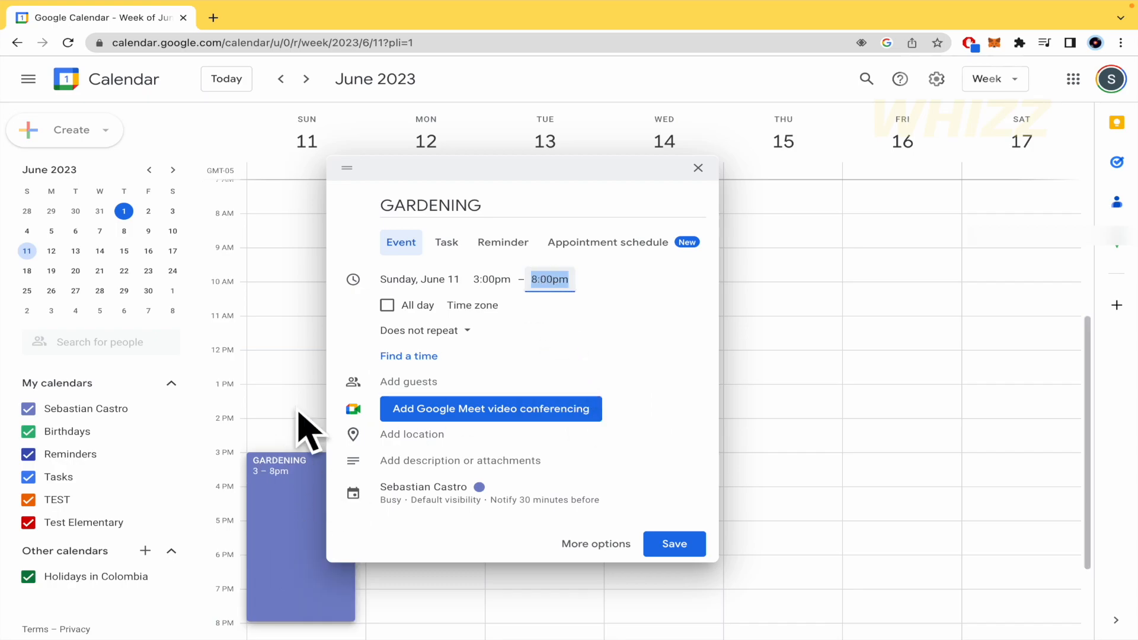
Step: Move the event dialog clear of the Sunday column and set the event to repeat annually on June 11
left_click_drag(508, 170, 683, 167)
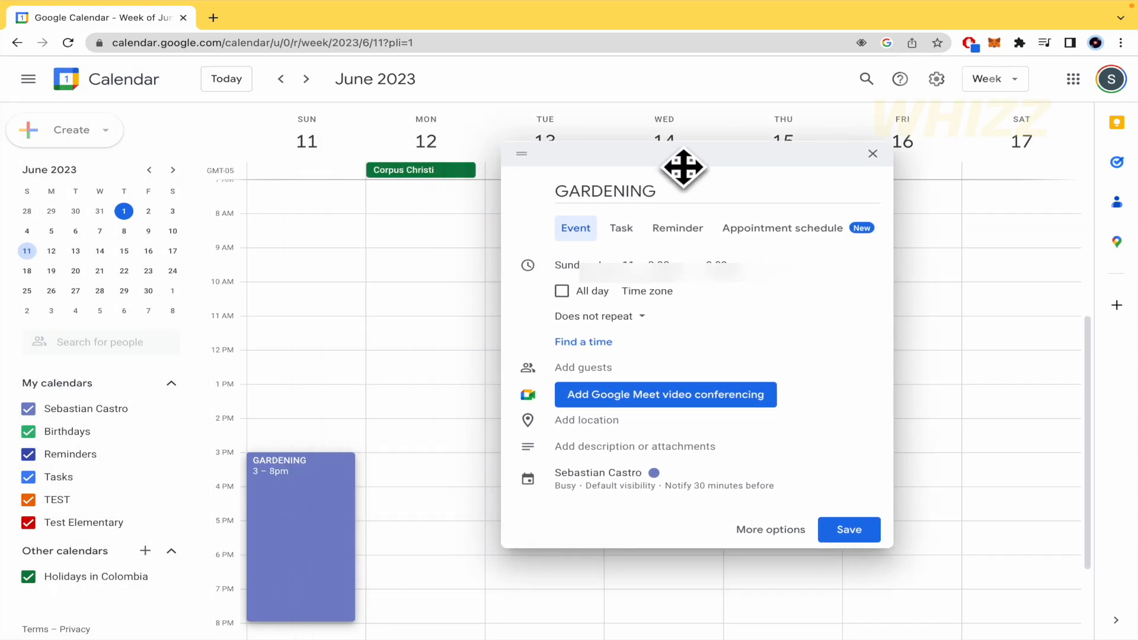
left_click(634, 319)
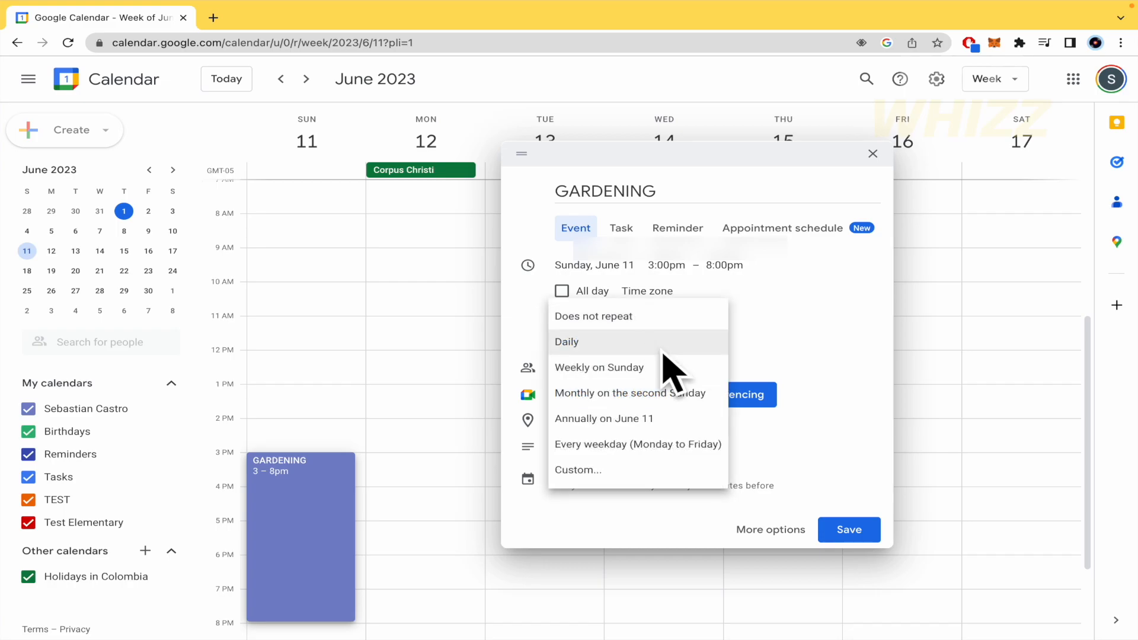
left_click(652, 420)
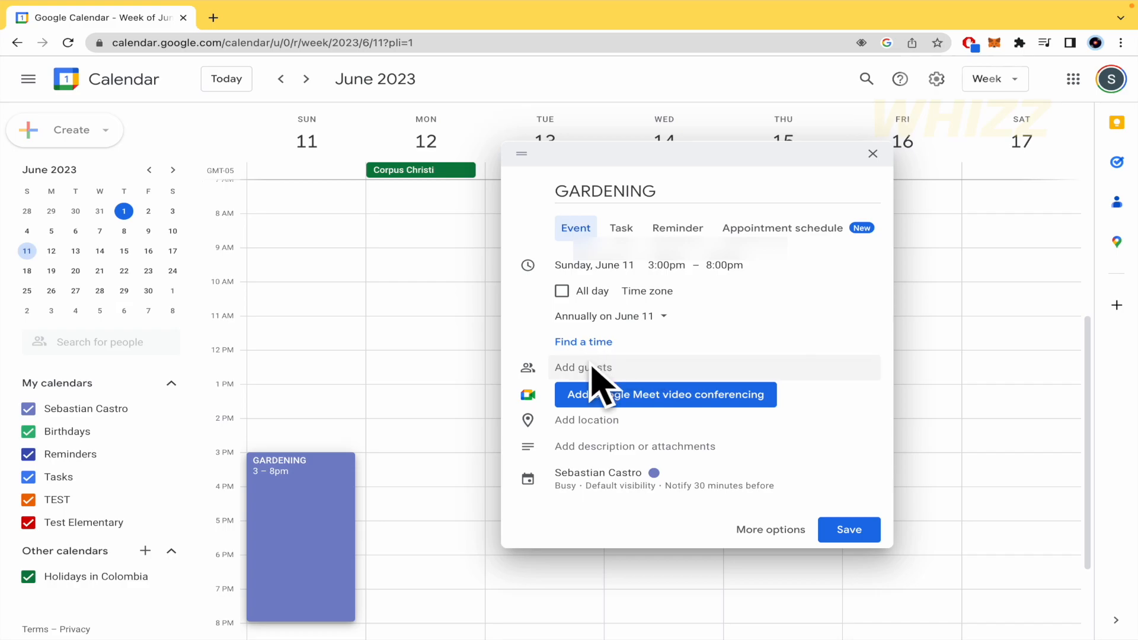
Step: Add a suggested contact as a guest of the event and accept the automatic Google Meet conferencing
left_click(641, 366)
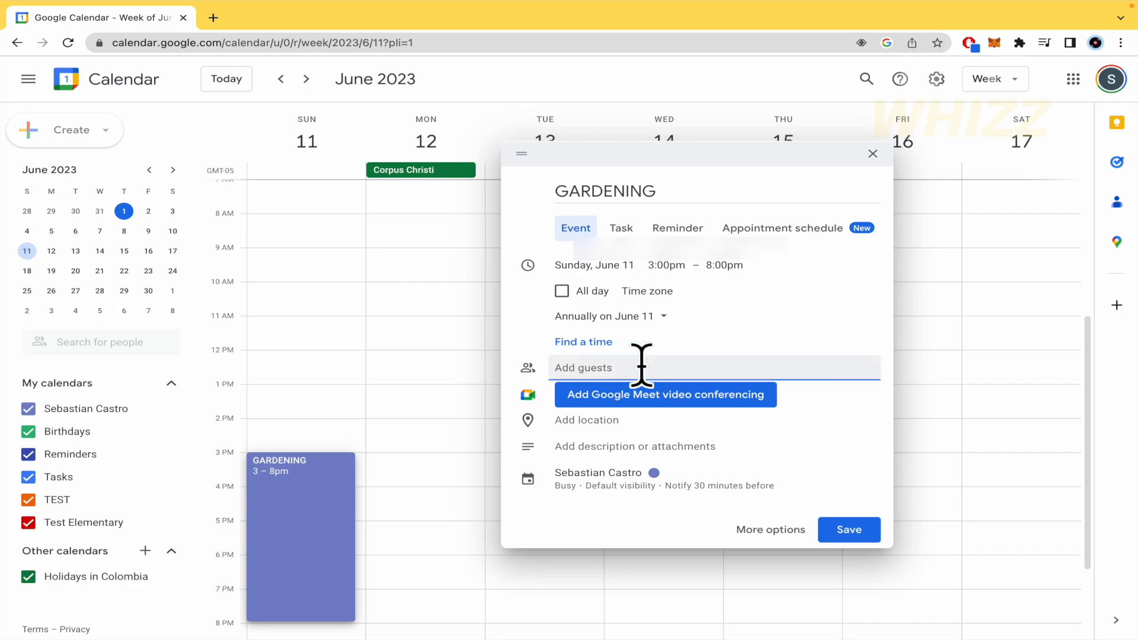
type("adria")
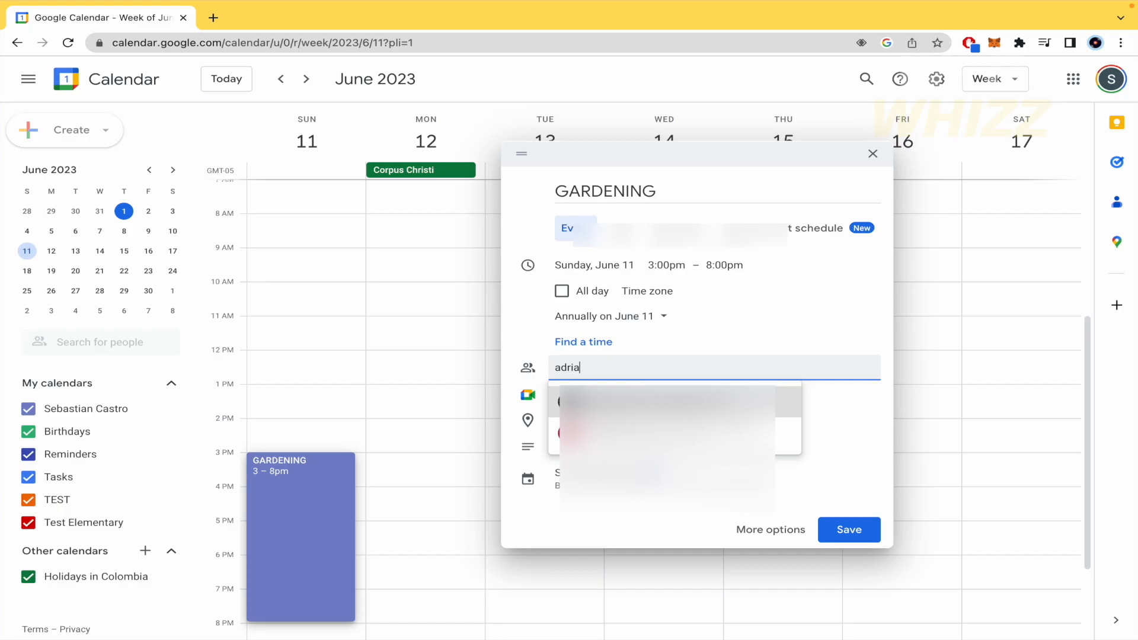
key("Return")
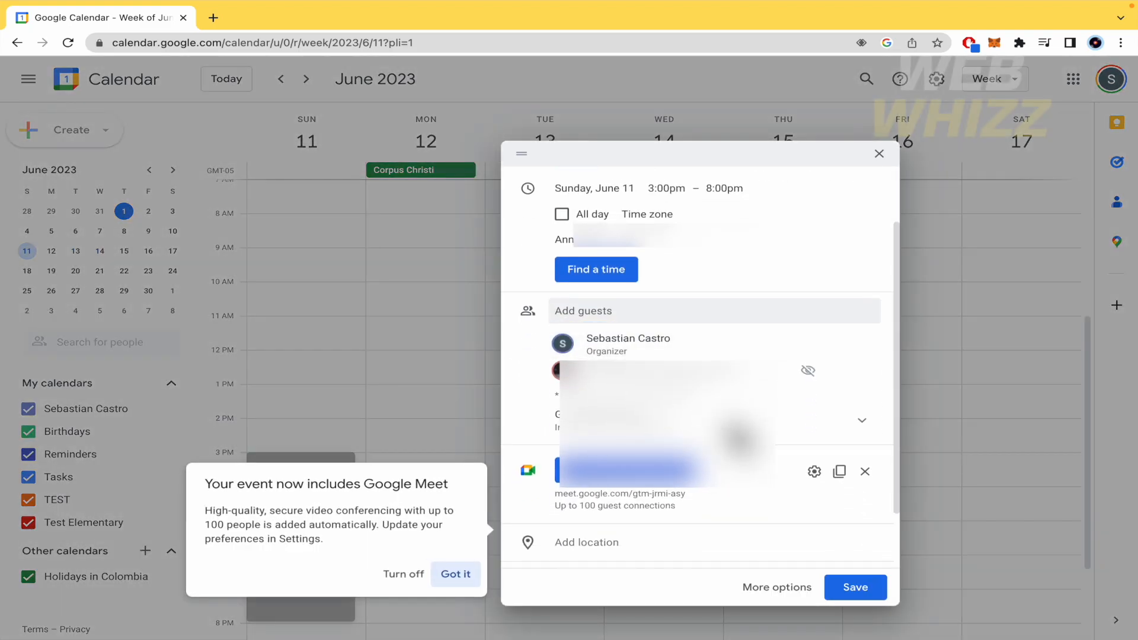
left_click(455, 574)
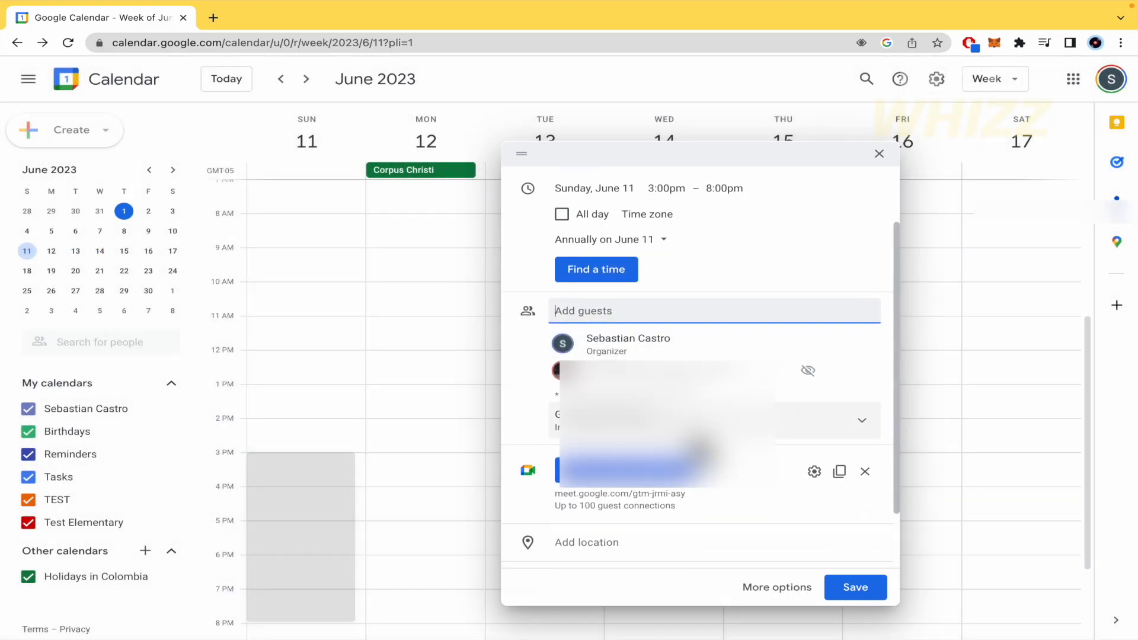
Step: Expand the guest permissions and try switching the Modify event permission on and off
left_click(859, 437)
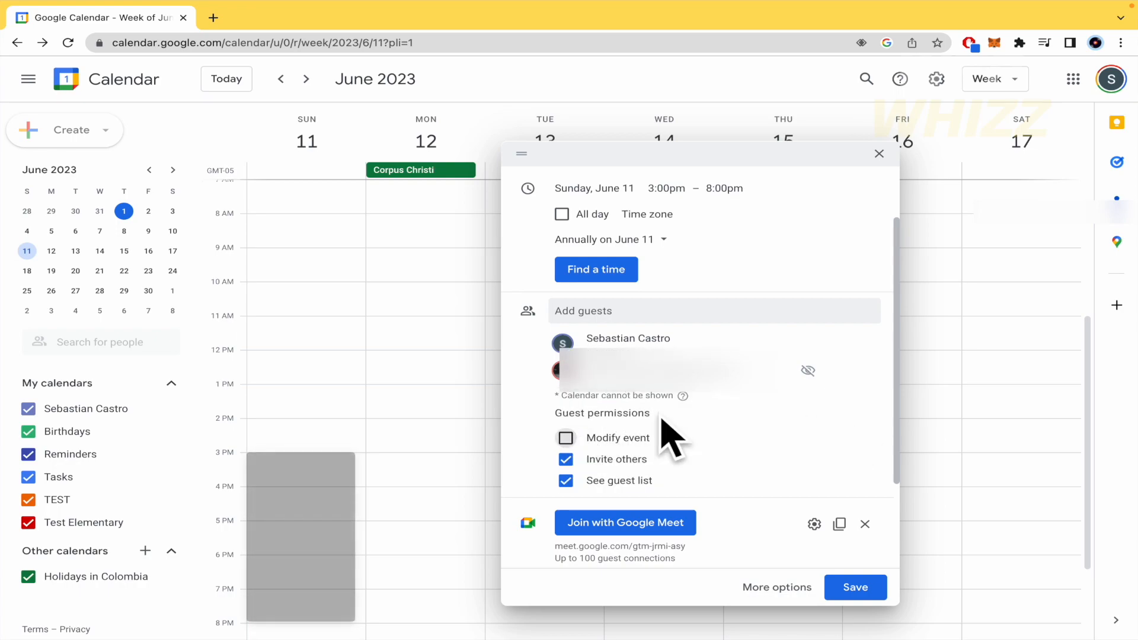
scroll(708, 435, "down", 2)
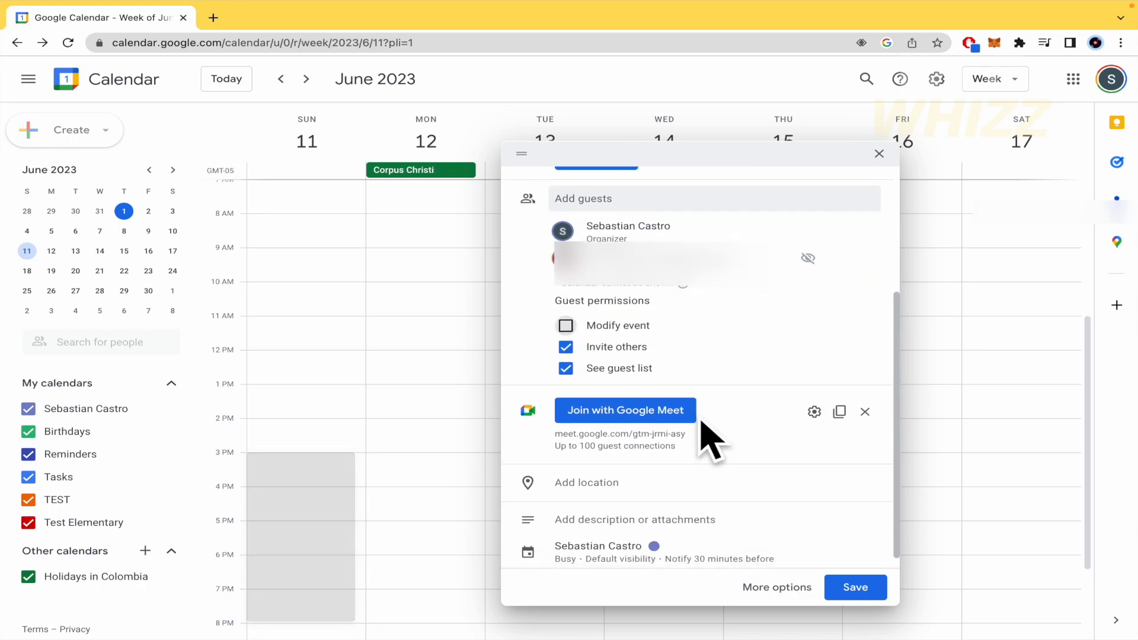
scroll(700, 368, "down", 1)
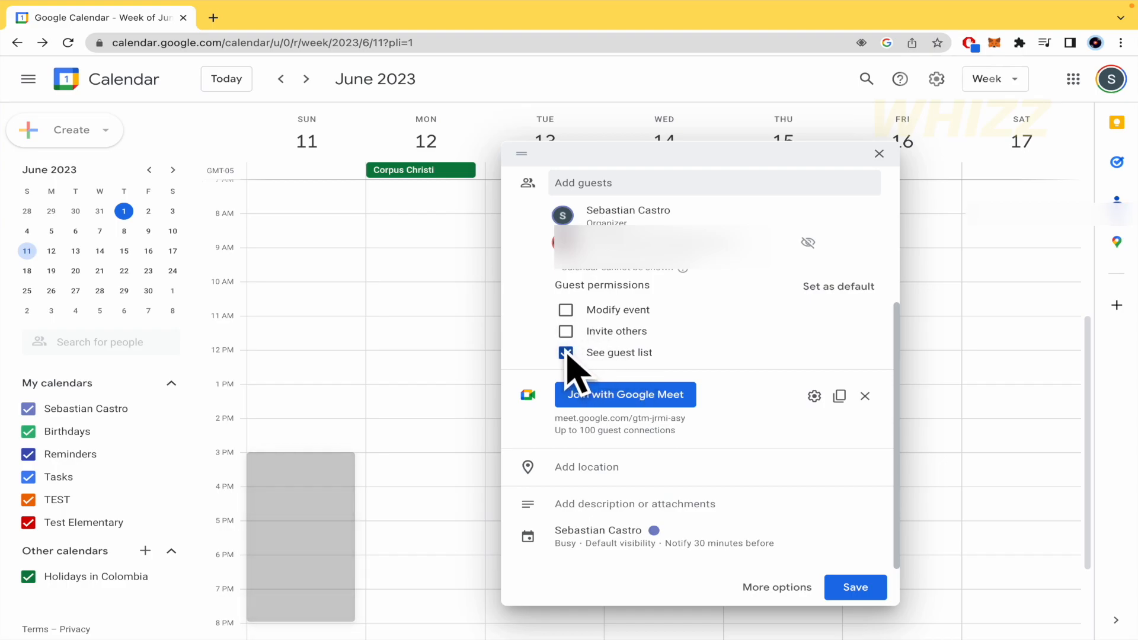
left_click(566, 311)
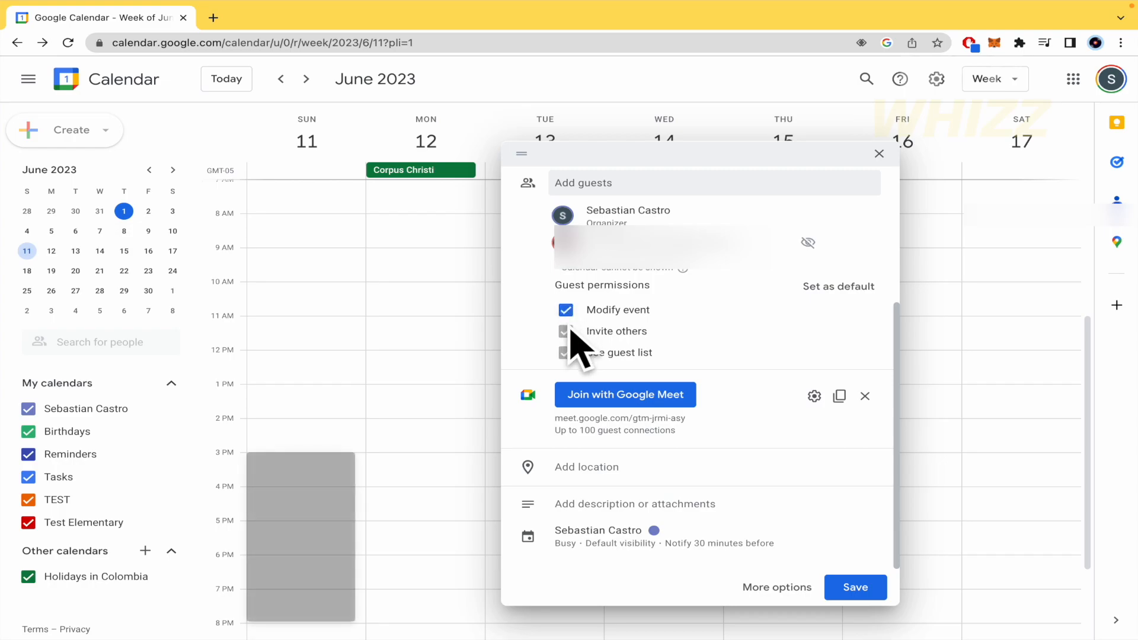
left_click(565, 311)
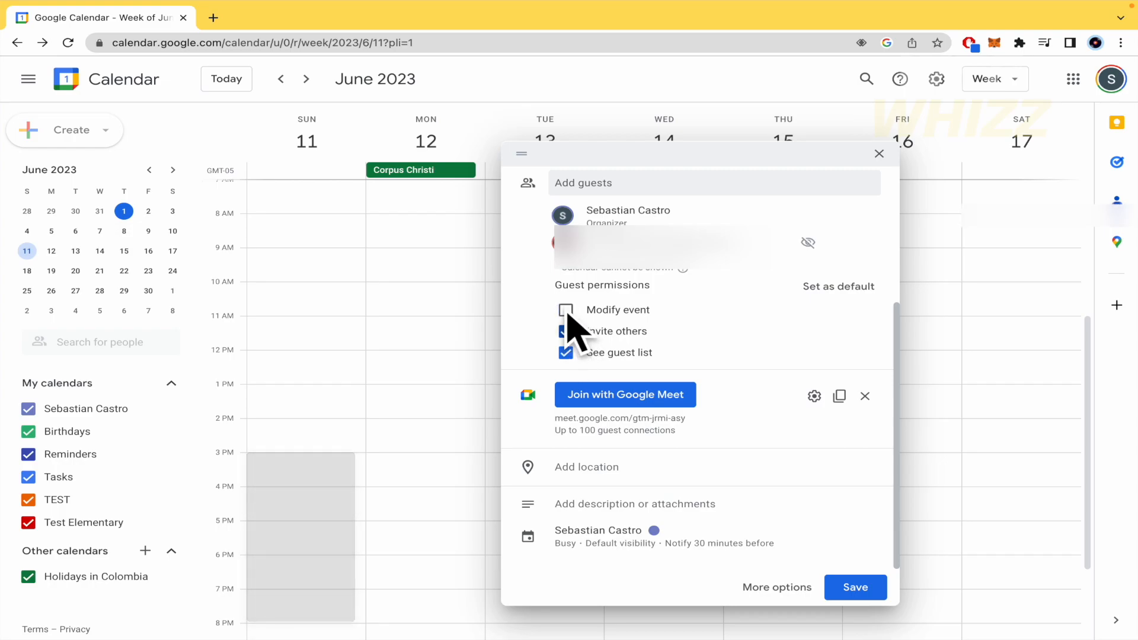
left_click(566, 311)
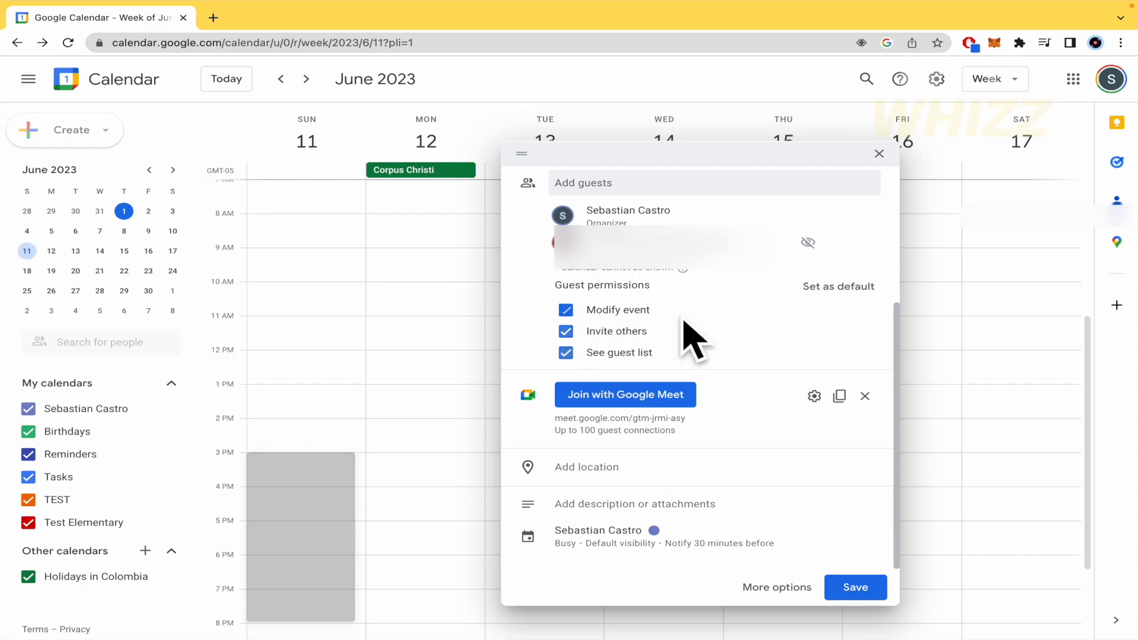
left_click(567, 311)
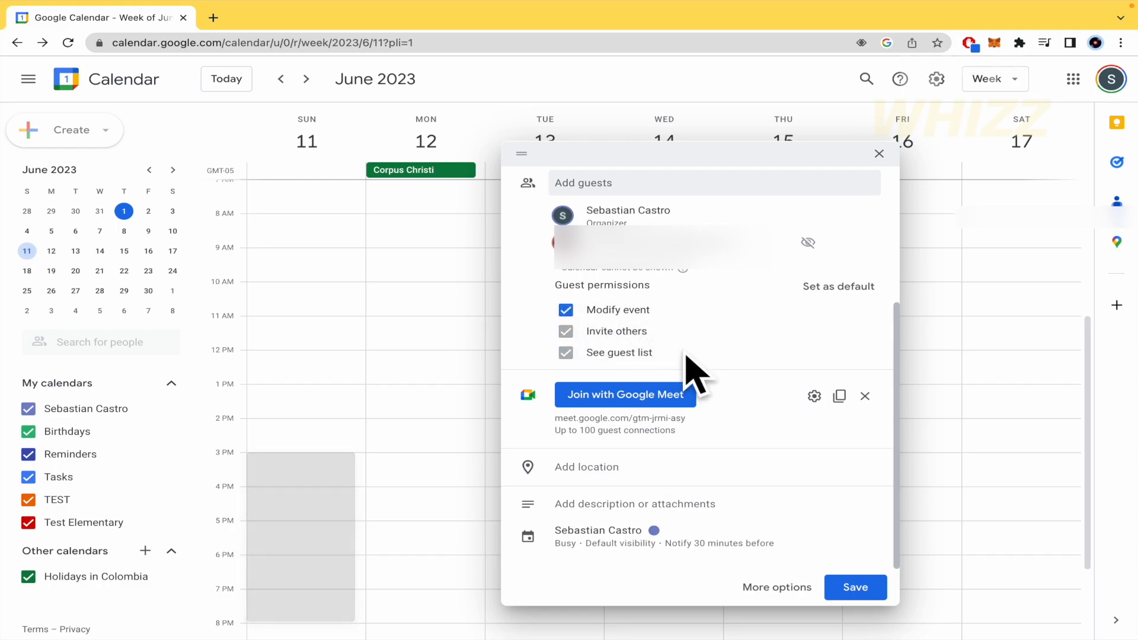
Step: Turn off the Modify event, Invite others and See guest list permissions for the guests
left_click(566, 310)
left_click(566, 331)
left_click(568, 353)
Step: Remove the invited guest, the organizer entry and the Google Meet conferencing from the GARDENING event
scroll(763, 273, "up", 2)
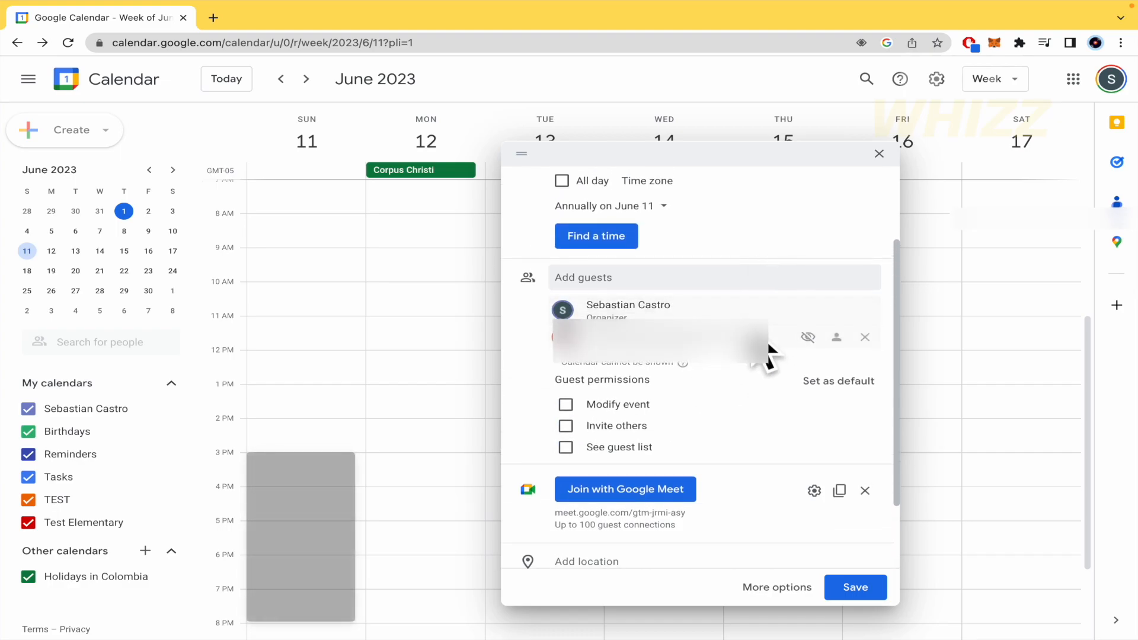
left_click(865, 337)
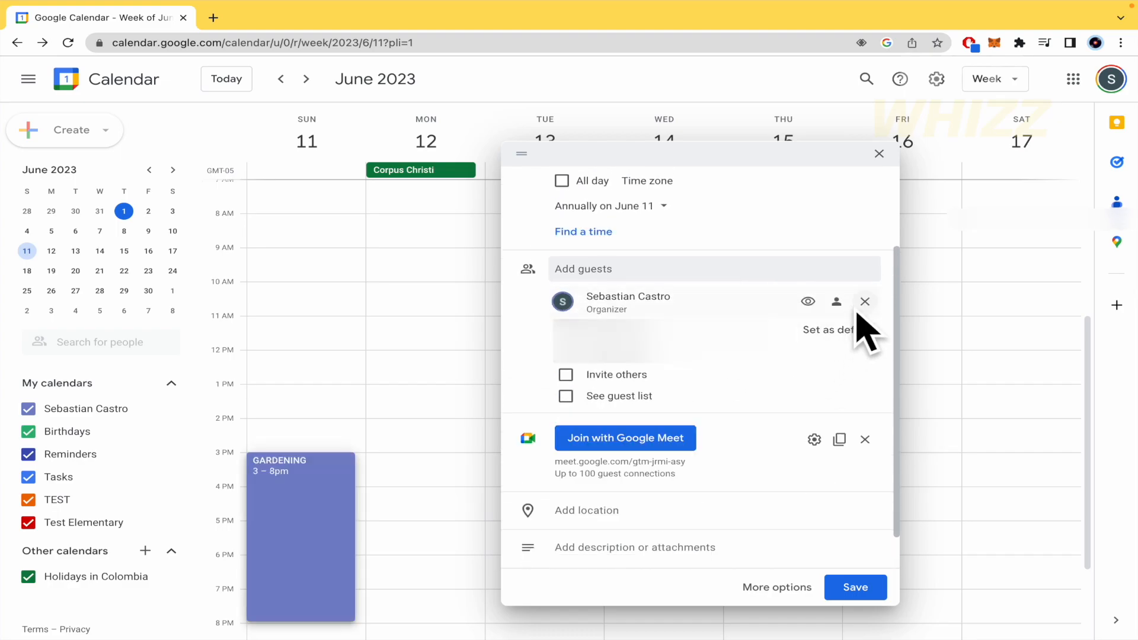
left_click(865, 301)
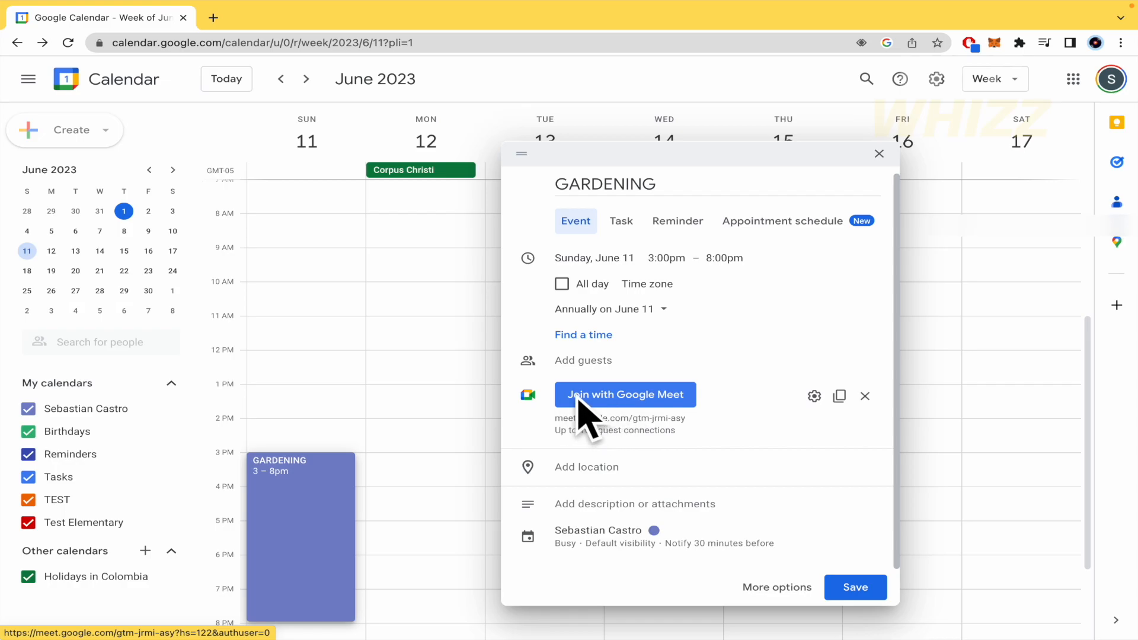
left_click(865, 396)
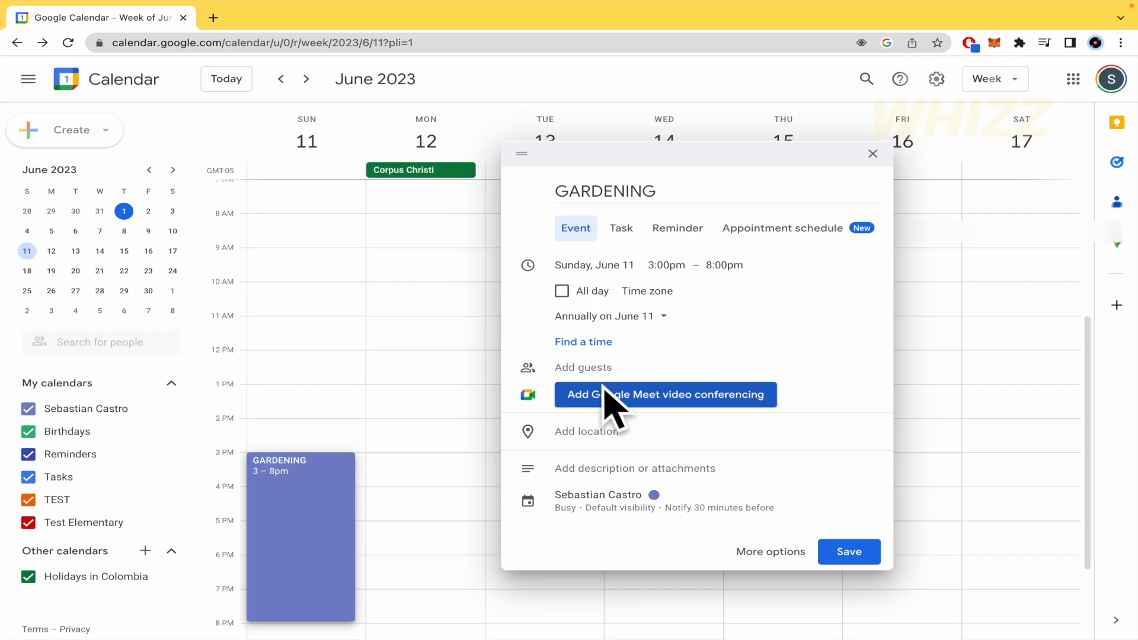
Step: Try adding and removing Google Meet conferencing on the GARDENING event, and open and close its Google Drive attachment picker
left_click(759, 396)
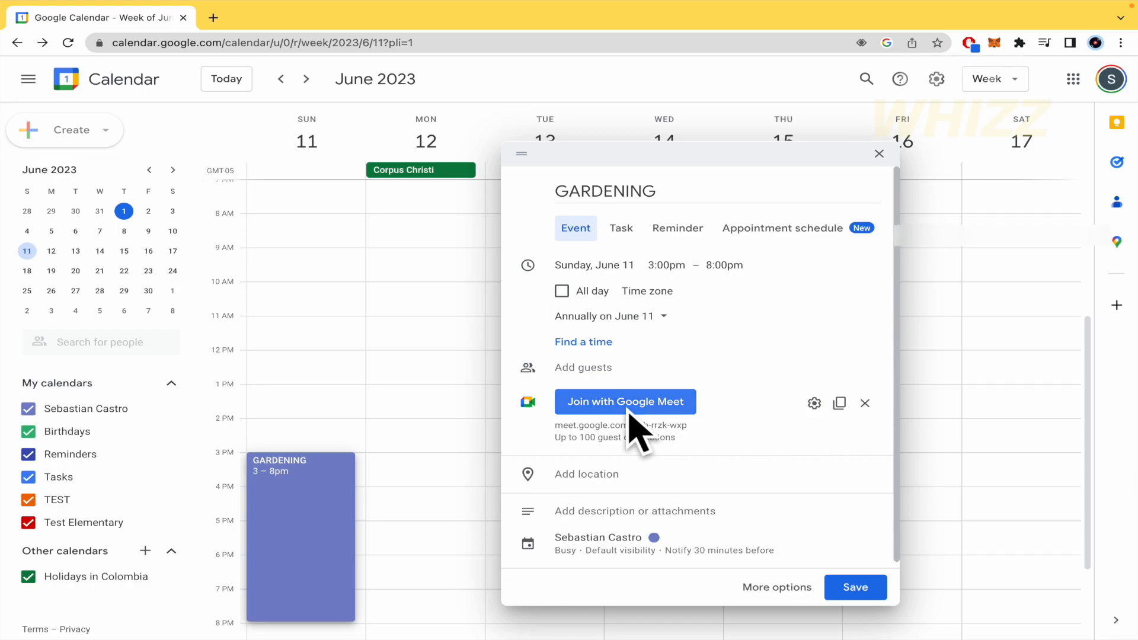
left_click(867, 403)
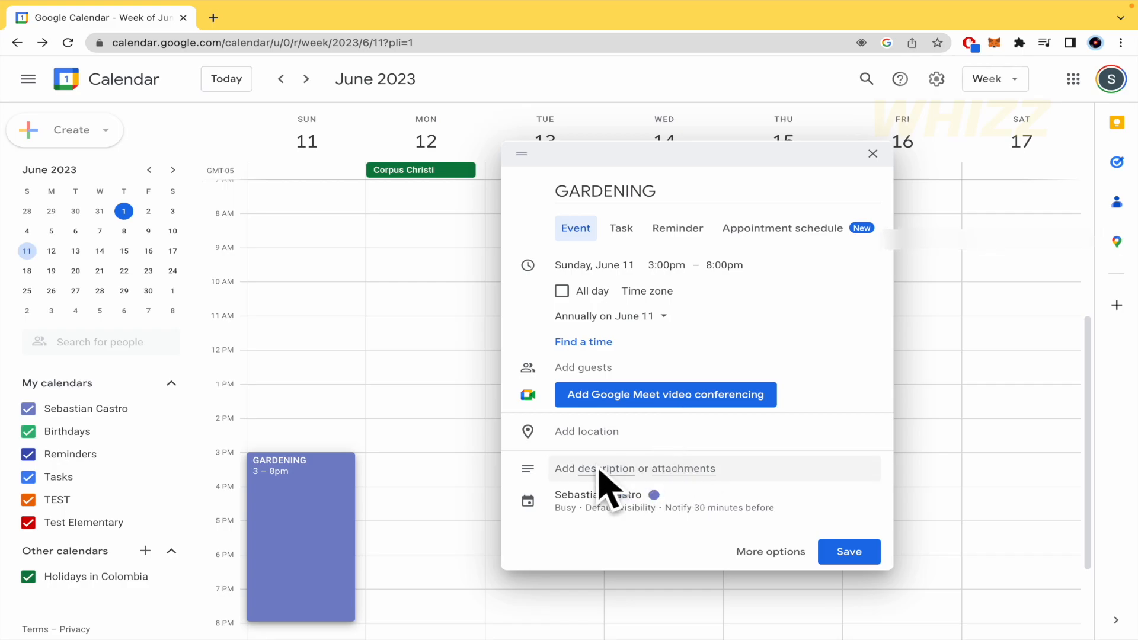
left_click(687, 471)
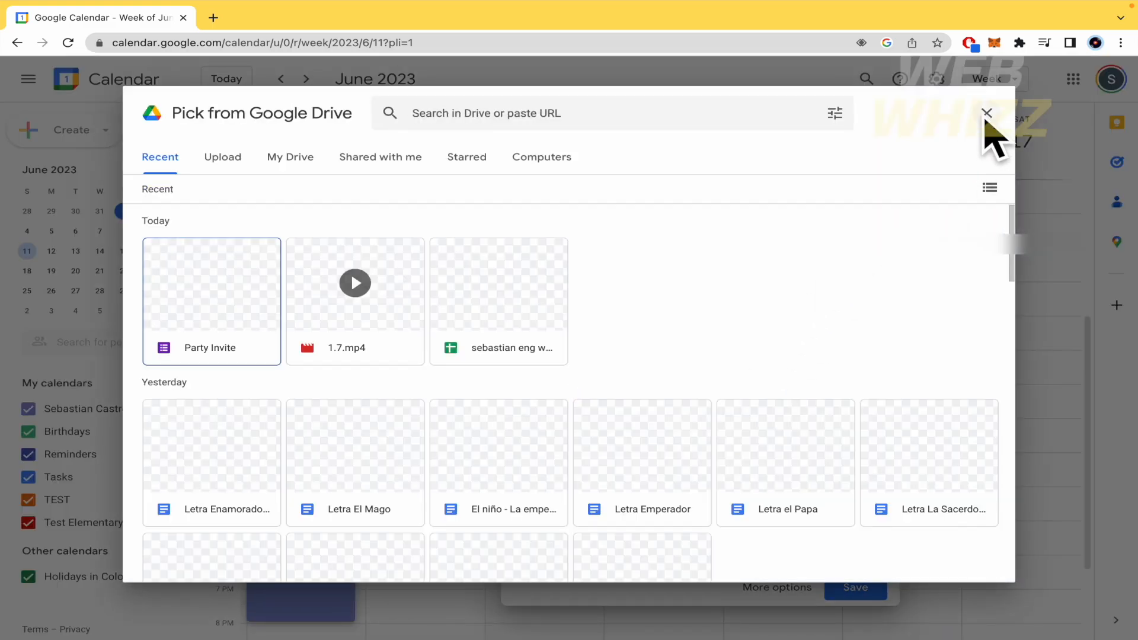
left_click(987, 114)
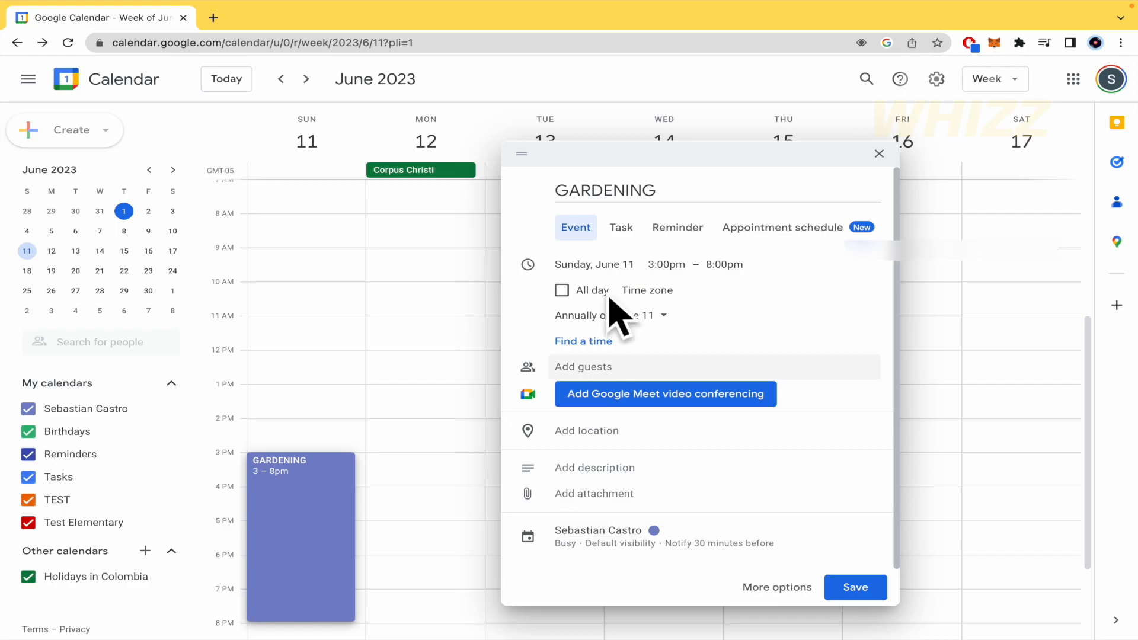
Step: Try changing the GARDENING entry to a task and check its task list choices
left_click(621, 230)
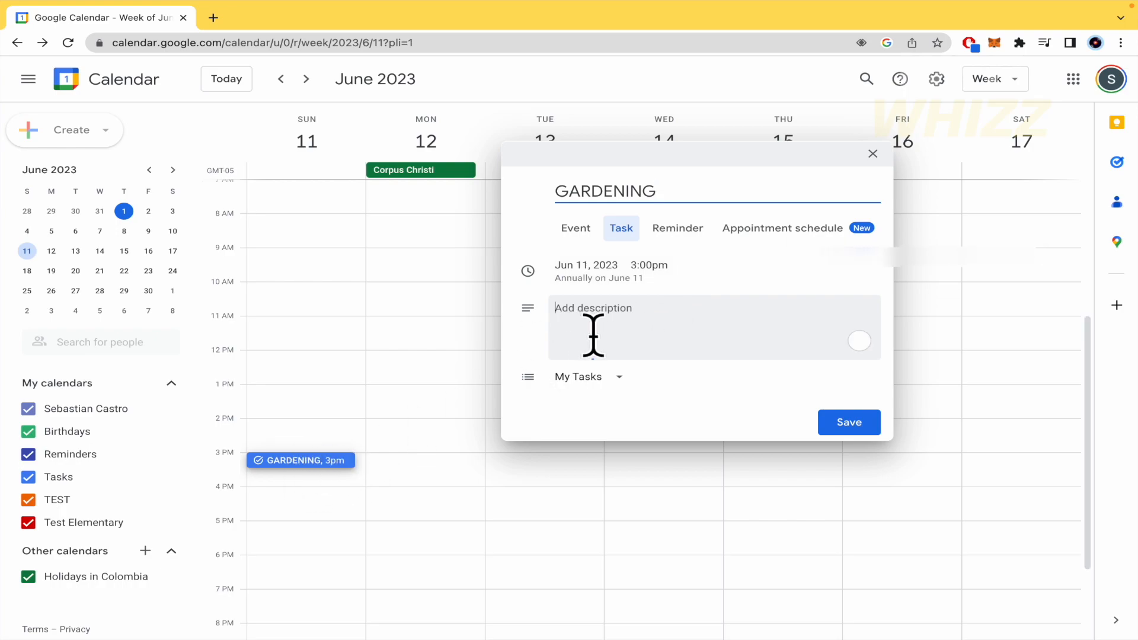
left_click(625, 382)
left_click(741, 404)
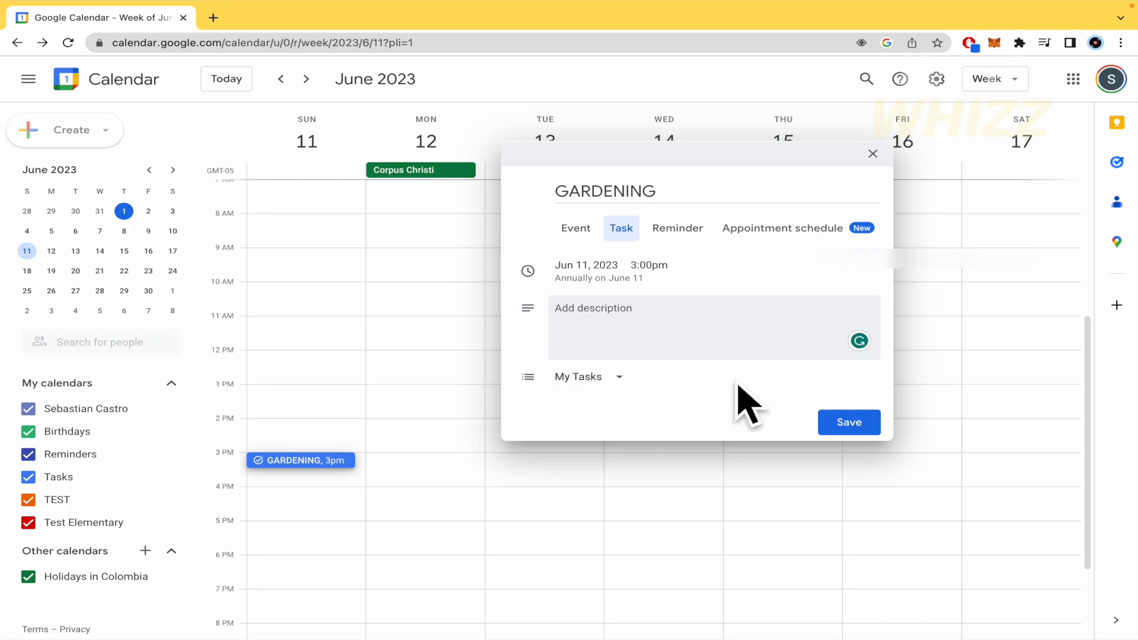
Step: Try changing the GARDENING entry to a reminder, highlight the notice about reminders, and discard the unsaved entry
left_click(675, 235)
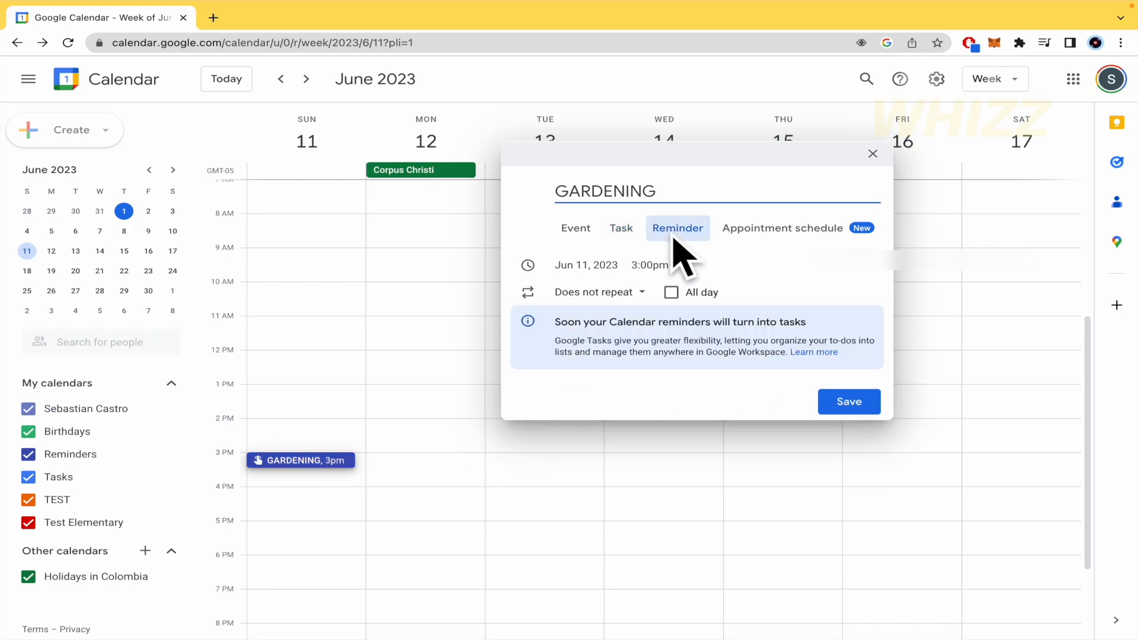
left_click_drag(555, 322, 807, 321)
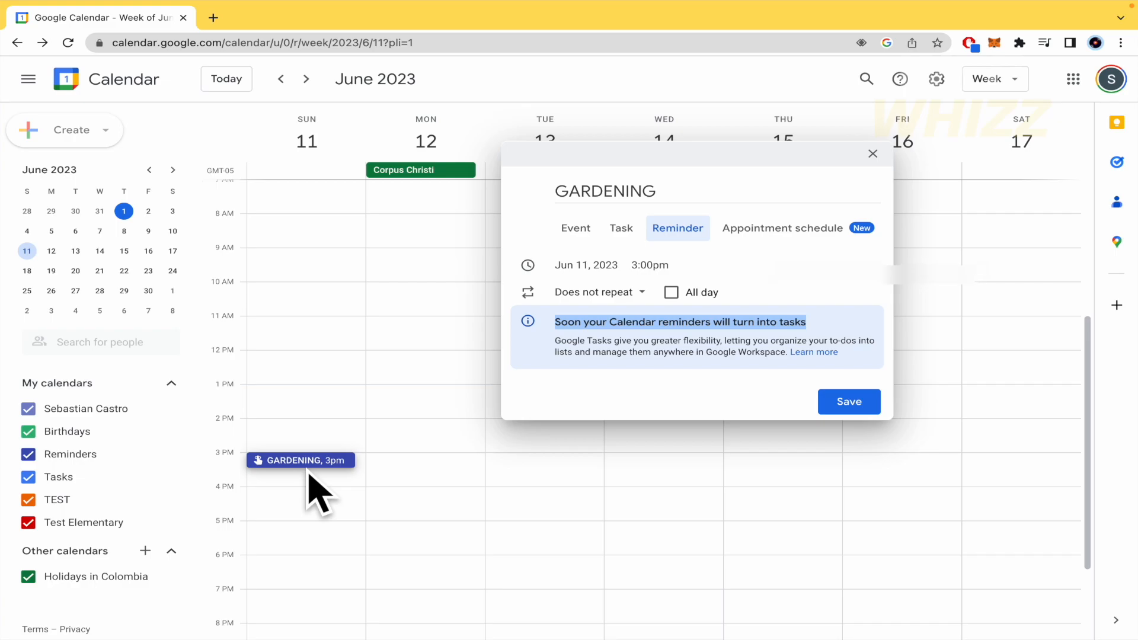
left_click(873, 154)
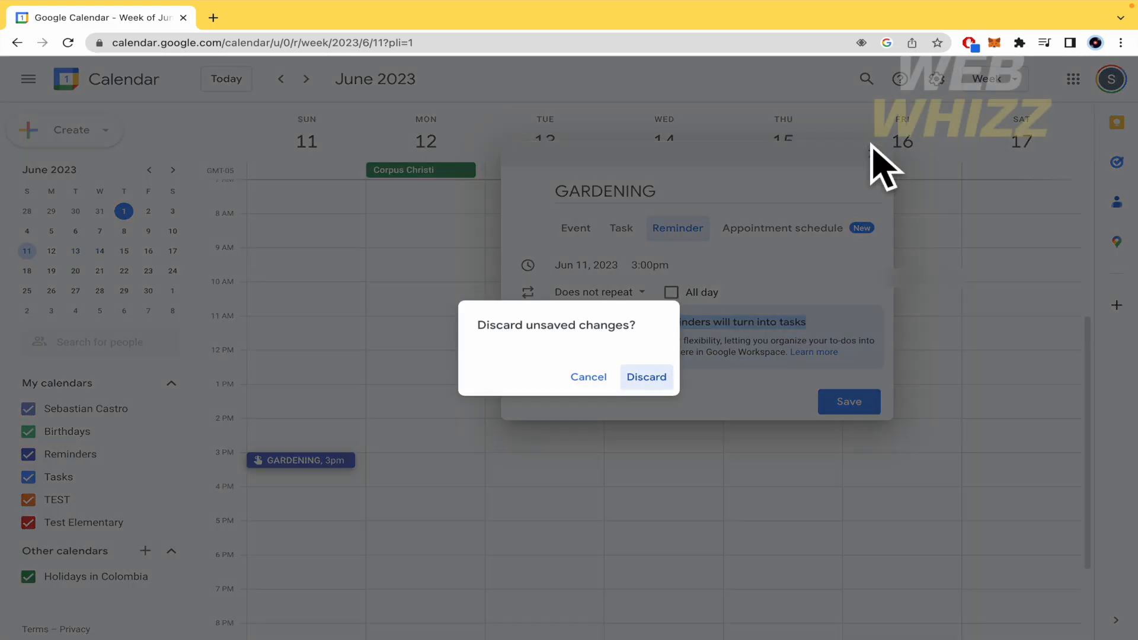
left_click(645, 378)
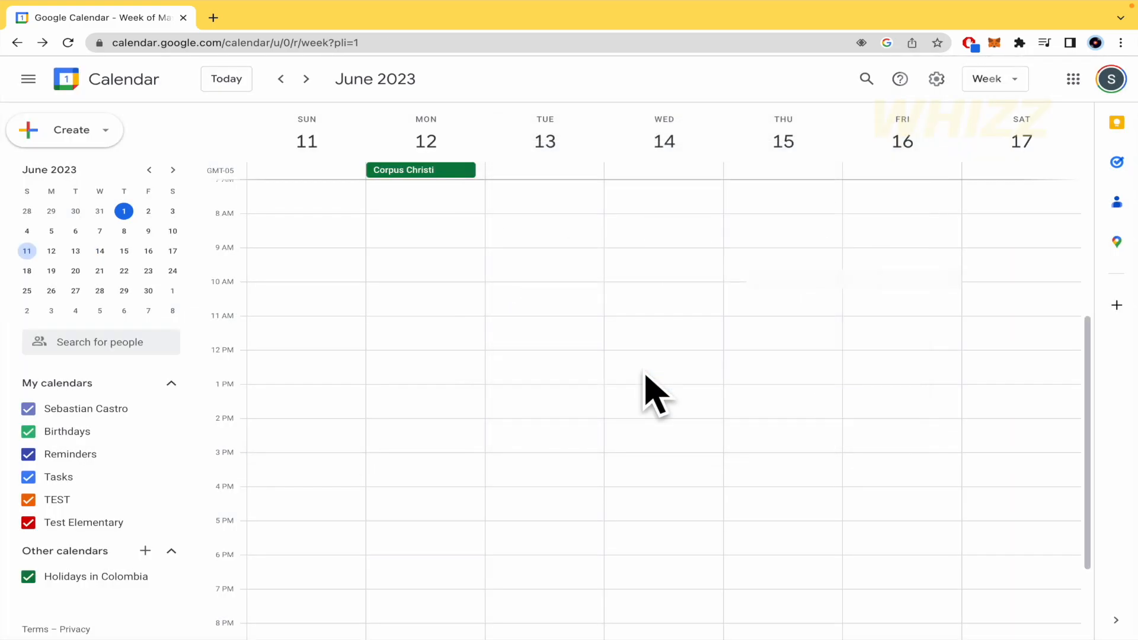
Step: Go to the week of June 1, 2023 and try hiding and showing individual calendars under My calendars
left_click(124, 211)
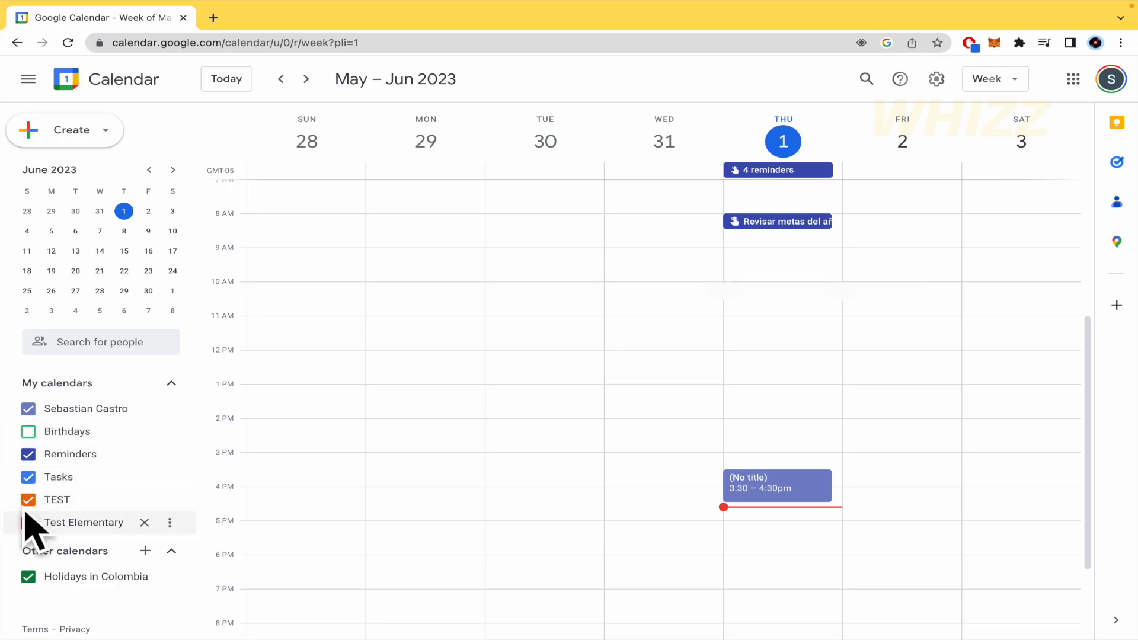
left_click(27, 476)
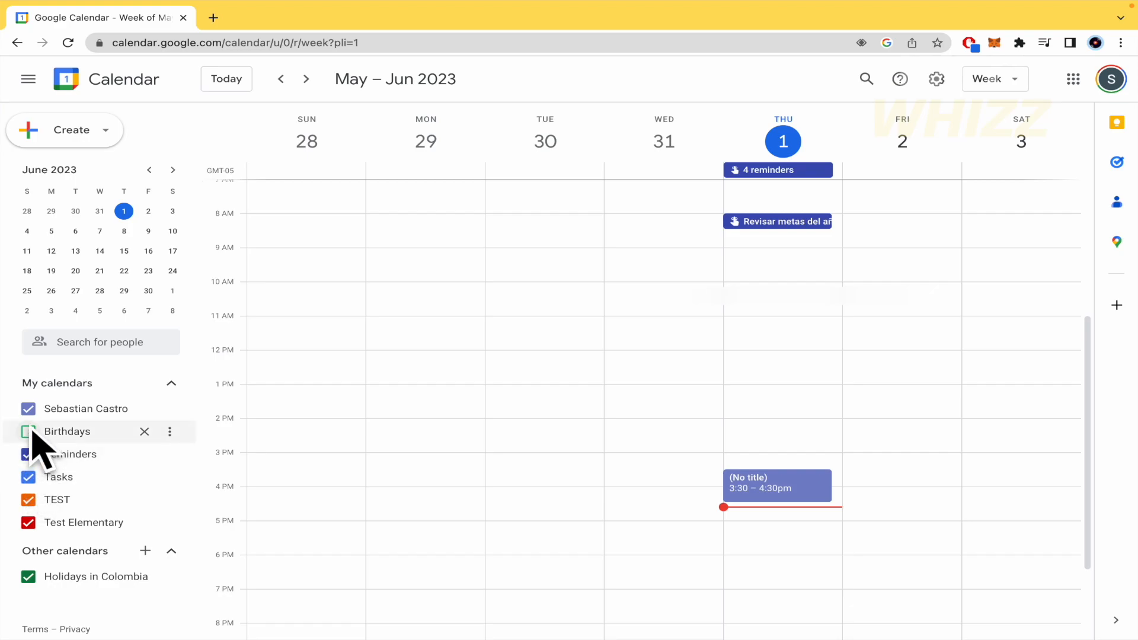
left_click(27, 454)
left_click(27, 477)
left_click(28, 500)
left_click(28, 522)
left_click(28, 522)
left_click(28, 477)
left_click(28, 454)
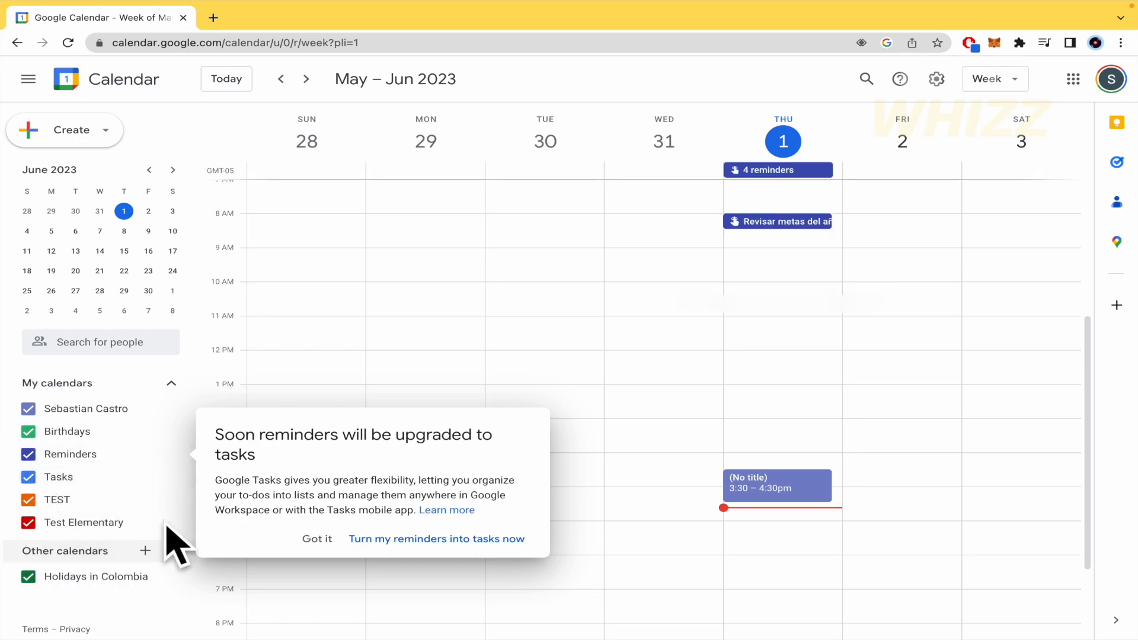
Step: Remove the Birthdays calendar from the My calendars list
left_click(170, 454)
left_click(144, 433)
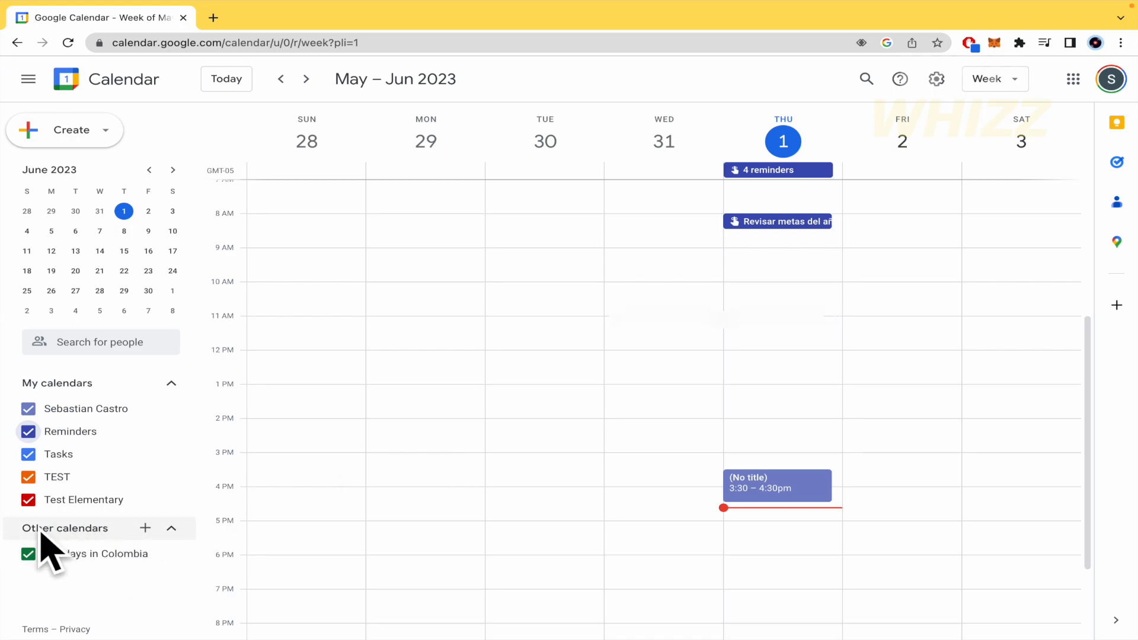
Step: View the options for adding other calendars and look through the hours of the current week
left_click(145, 527)
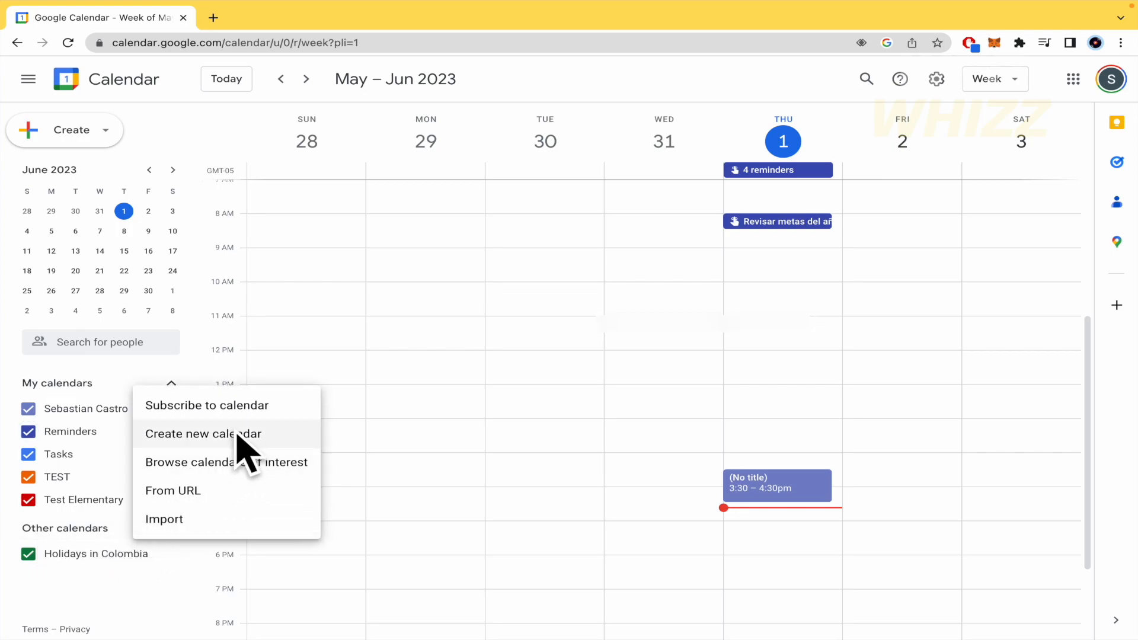
left_click(475, 304)
left_click(960, 398)
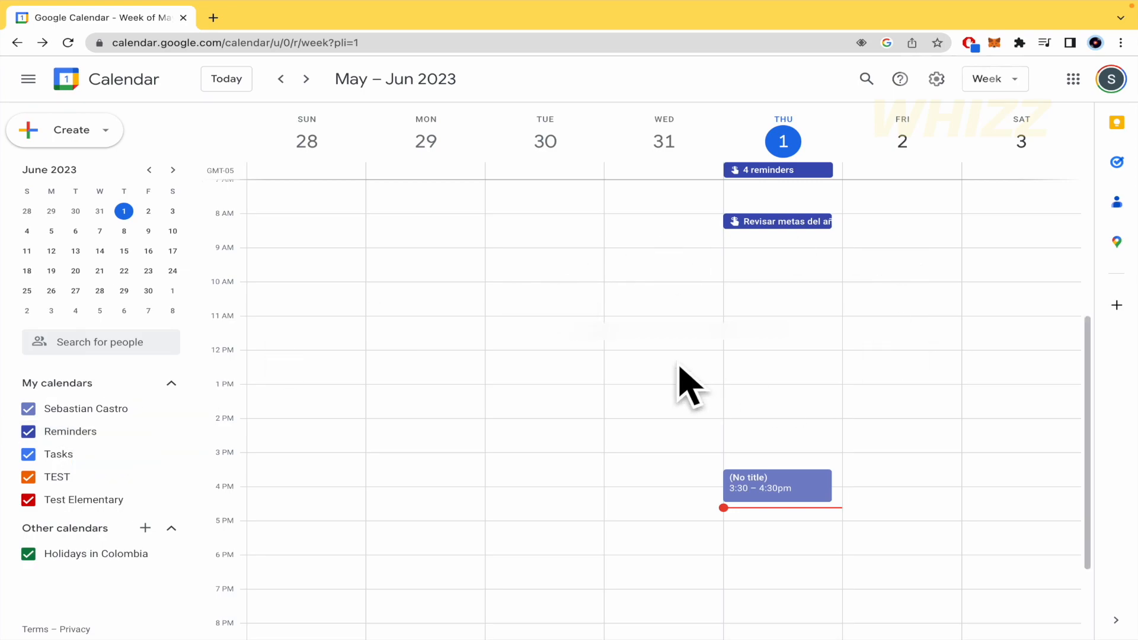
scroll(690, 386, "up", 2)
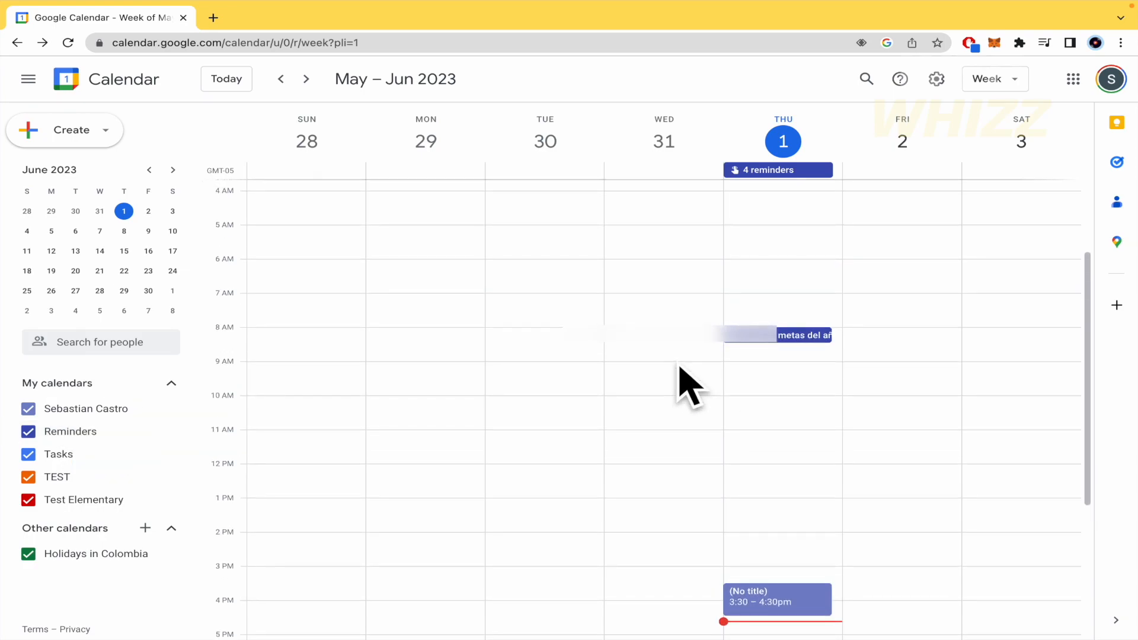
scroll(690, 385, "up", 2)
scroll(690, 385, "down", 6)
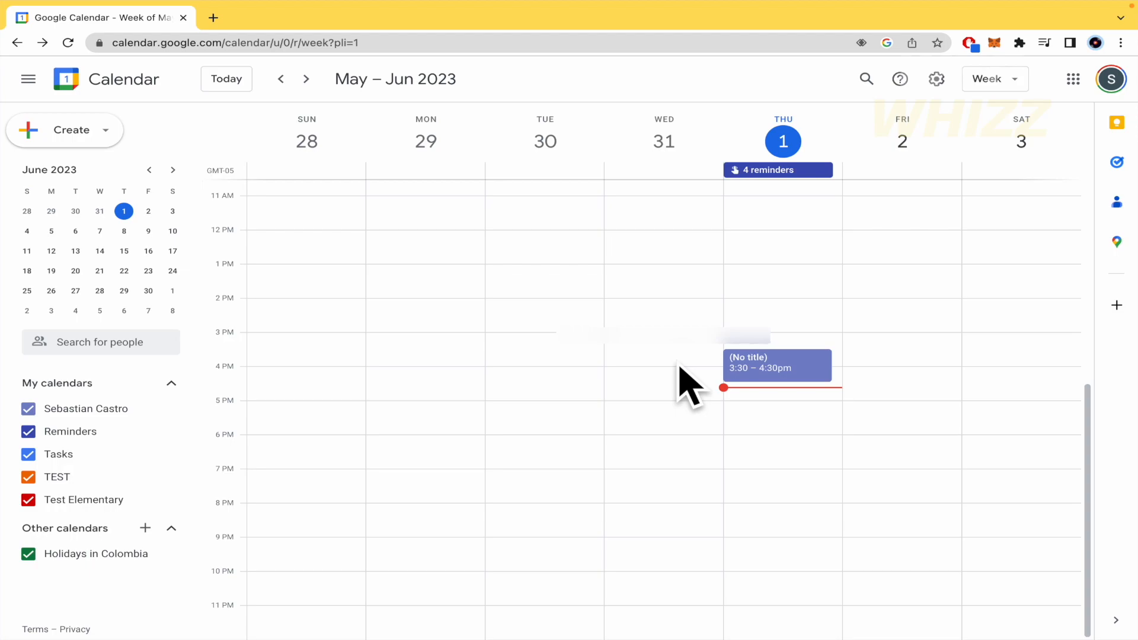
scroll(679, 374, "up", 5)
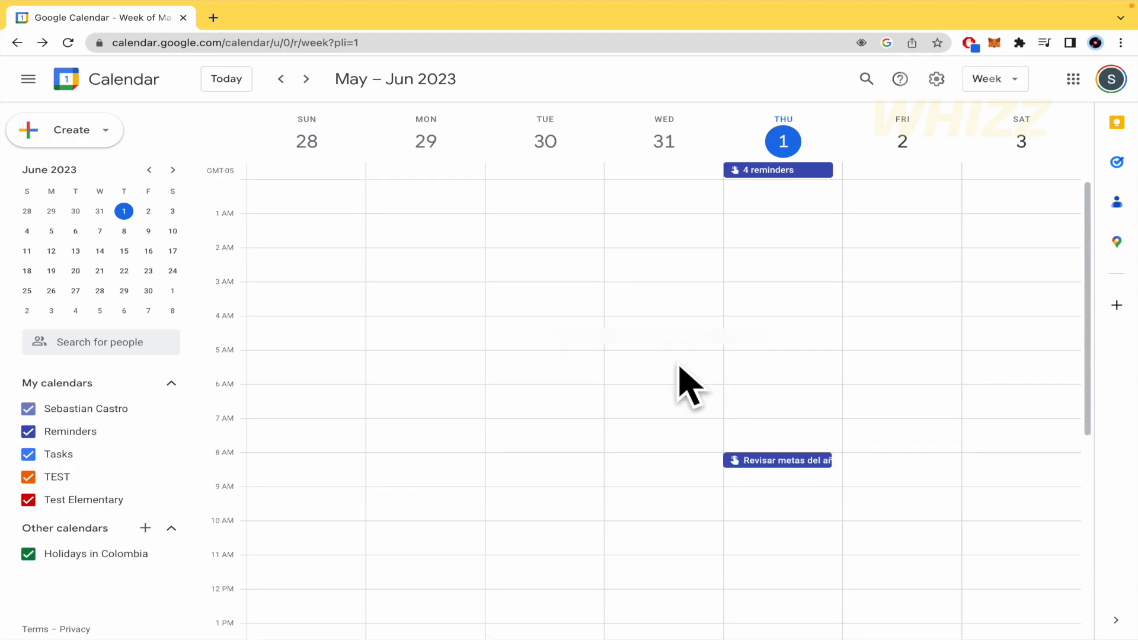
Step: Create a new calendar named TRAVEL AGENCY without a description, and view its settings before returning to the week view
left_click(145, 528)
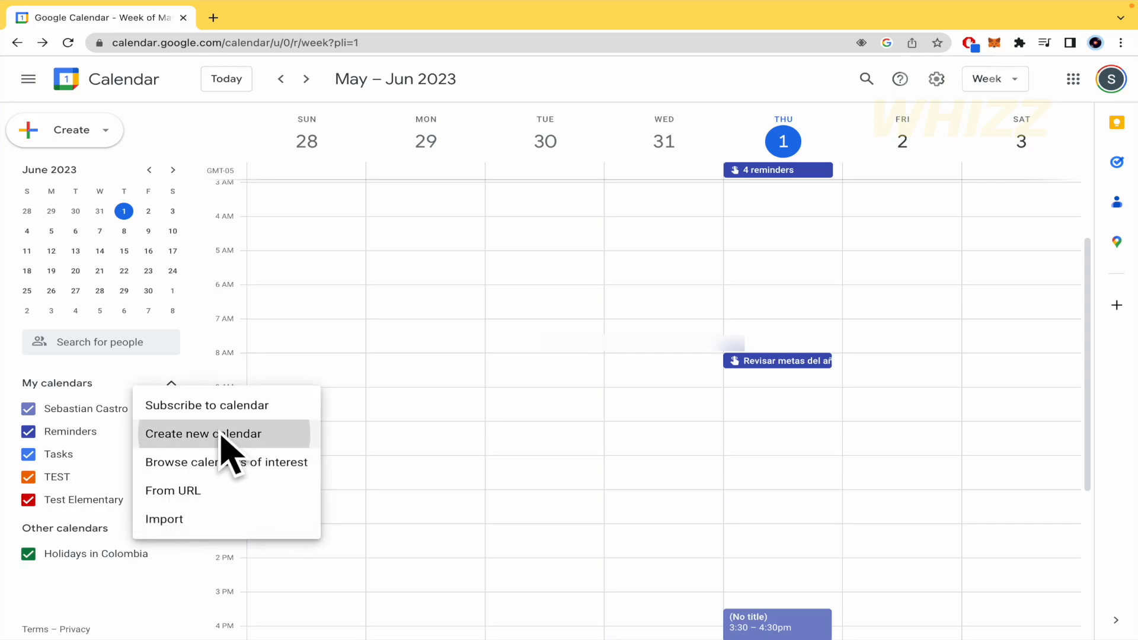
left_click(224, 439)
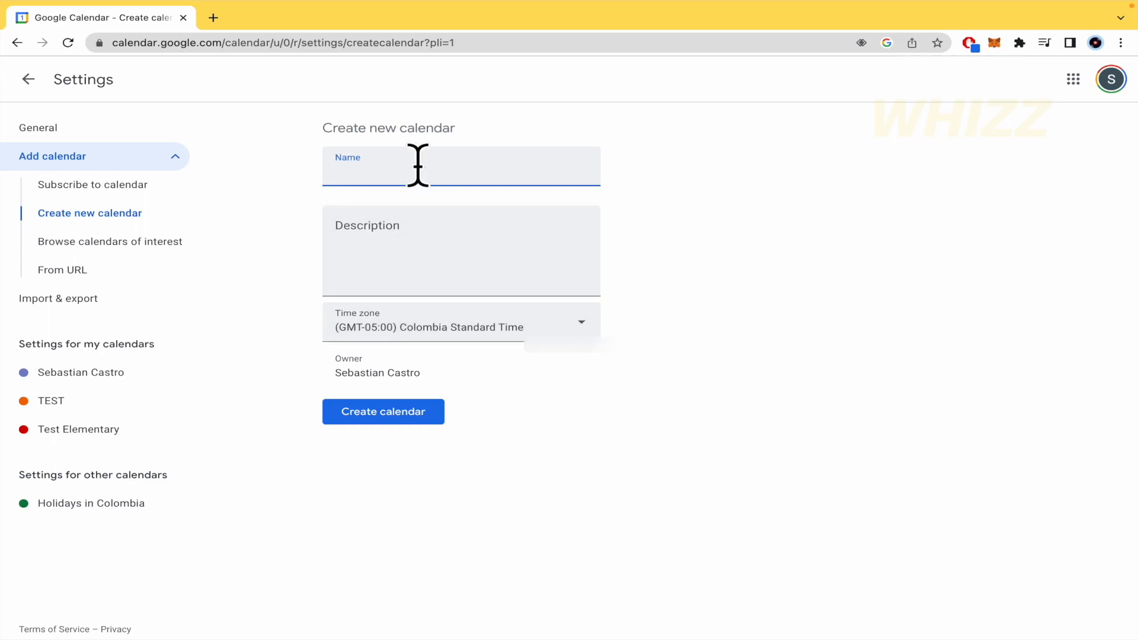
type("TRAVEL AGENCY")
left_click(475, 220)
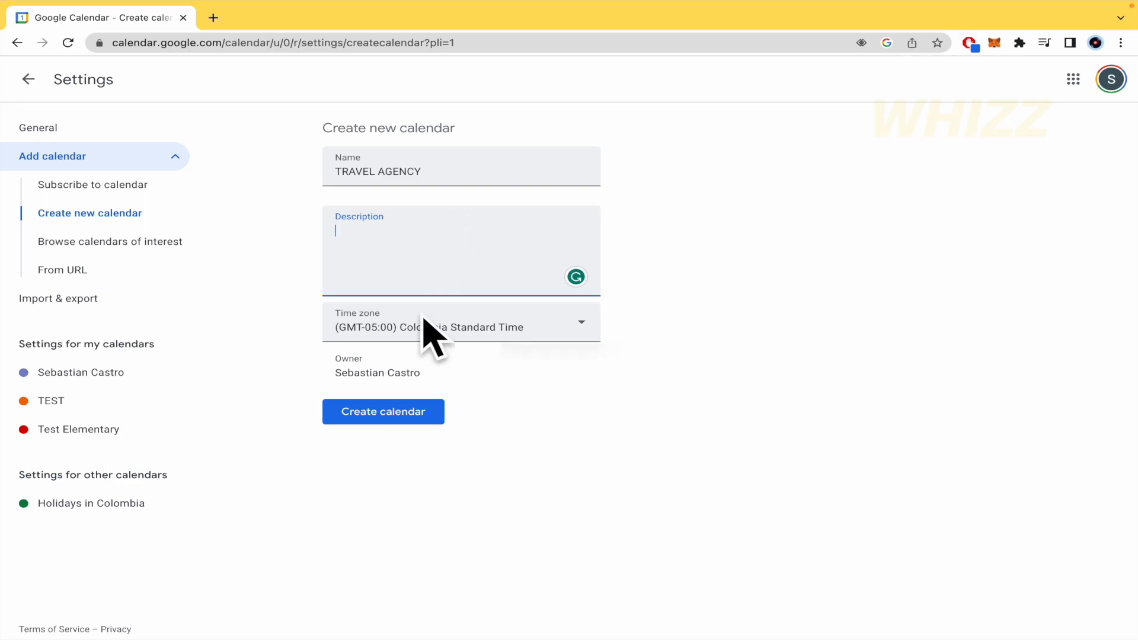
left_click(412, 416)
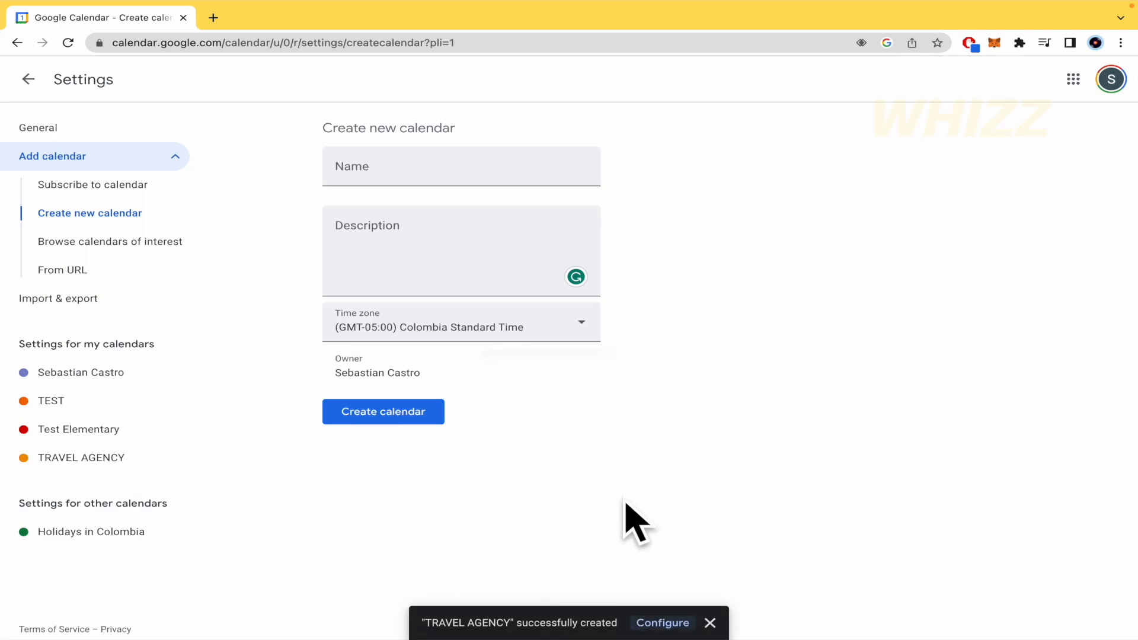
left_click(109, 459)
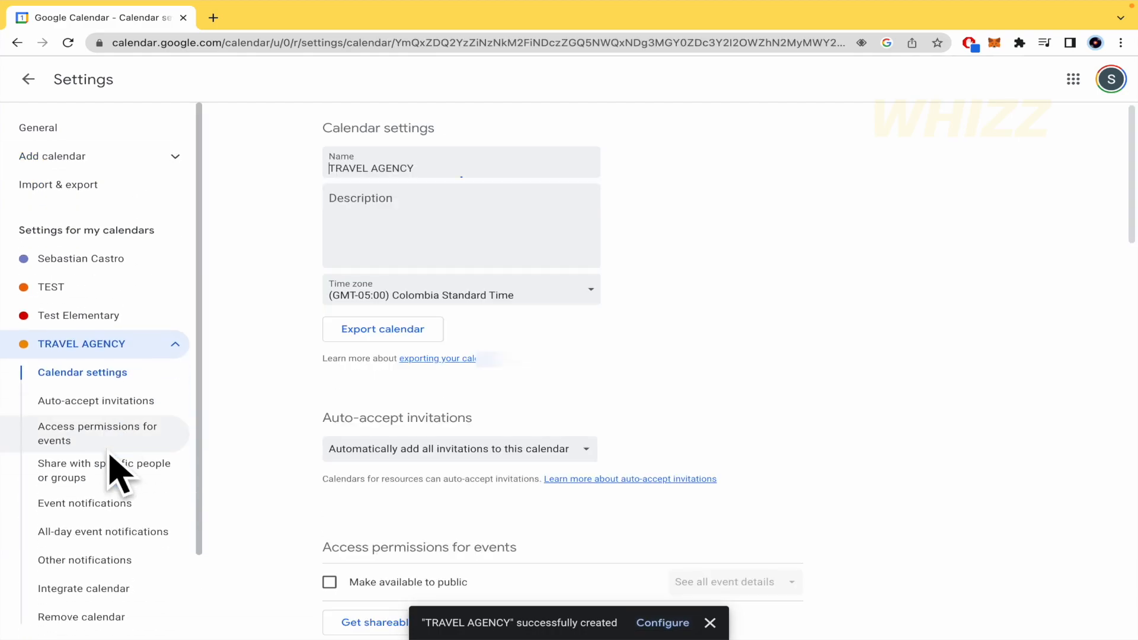
left_click(27, 78)
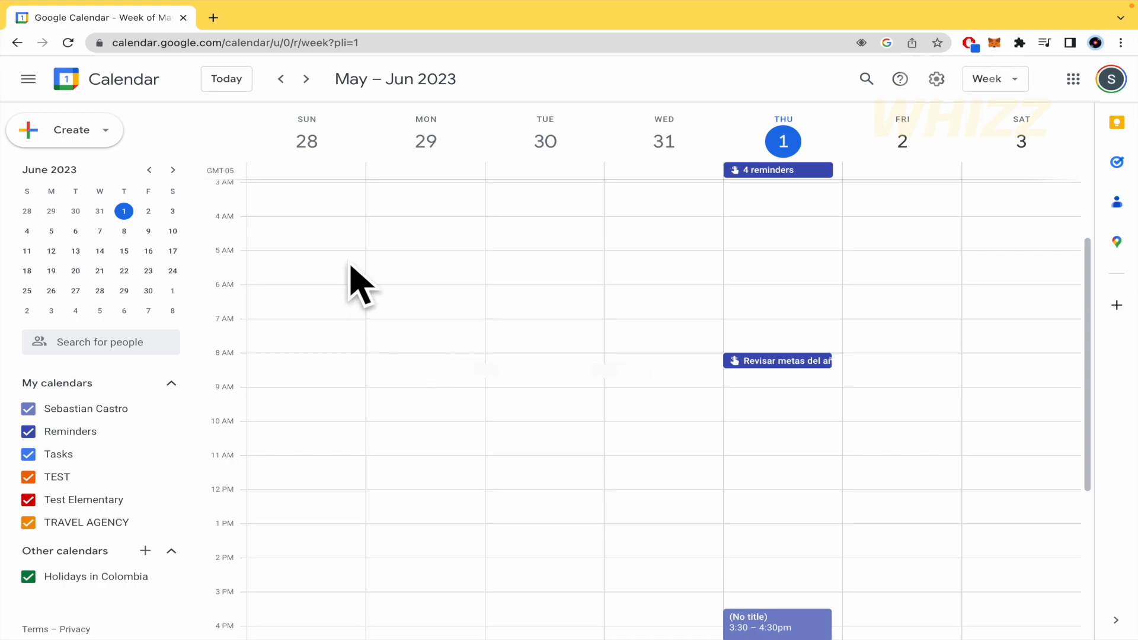
Step: Try creating an untitled event on Monday, May 29 from 7:00am to 8:00am in the TRAVEL AGENCY calendar, and discard it
left_click(454, 335)
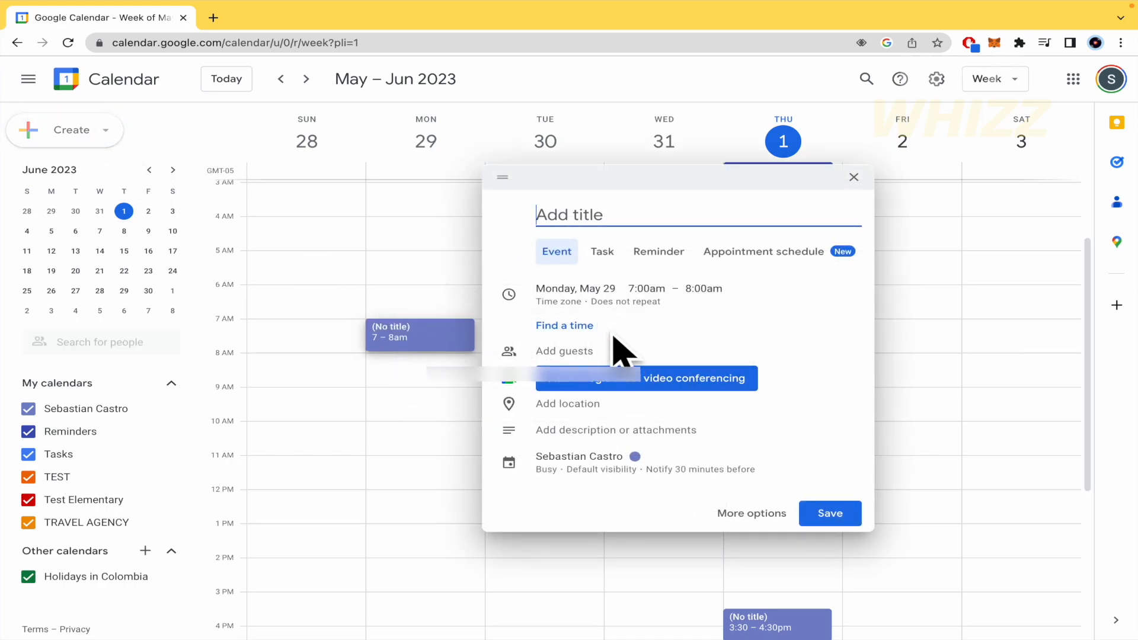
left_click(563, 469)
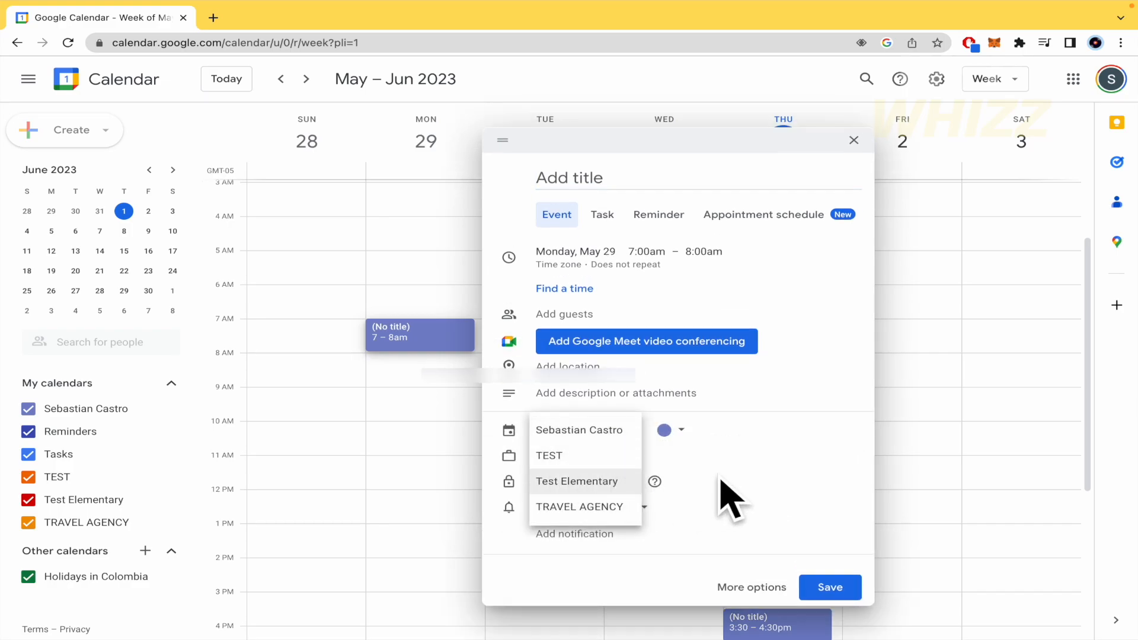
left_click(576, 509)
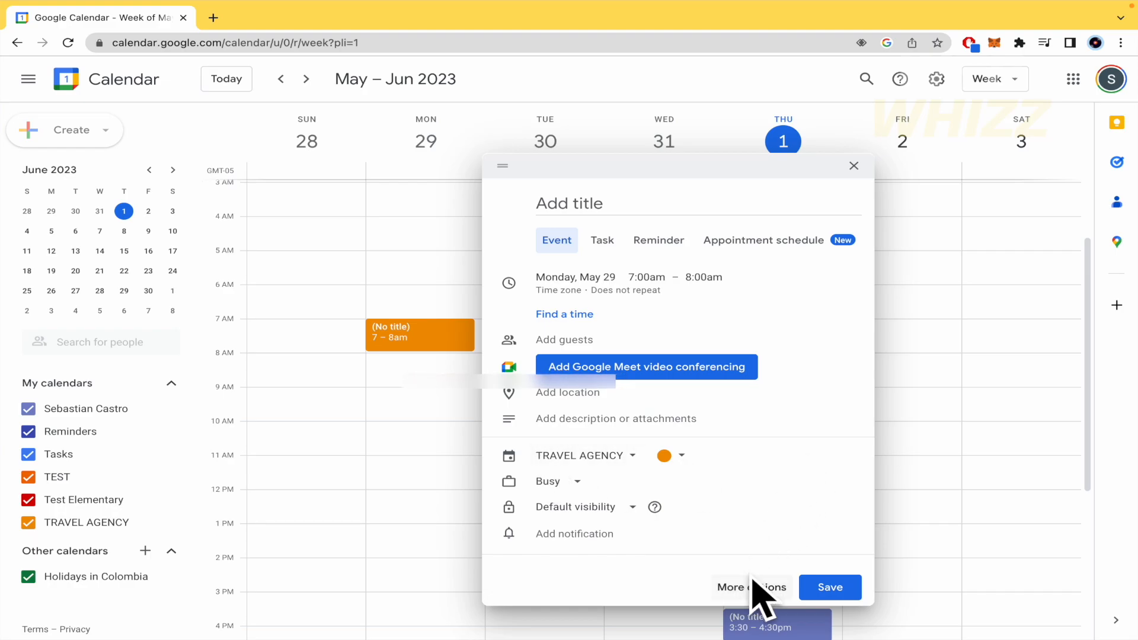
left_click(854, 166)
left_click(652, 376)
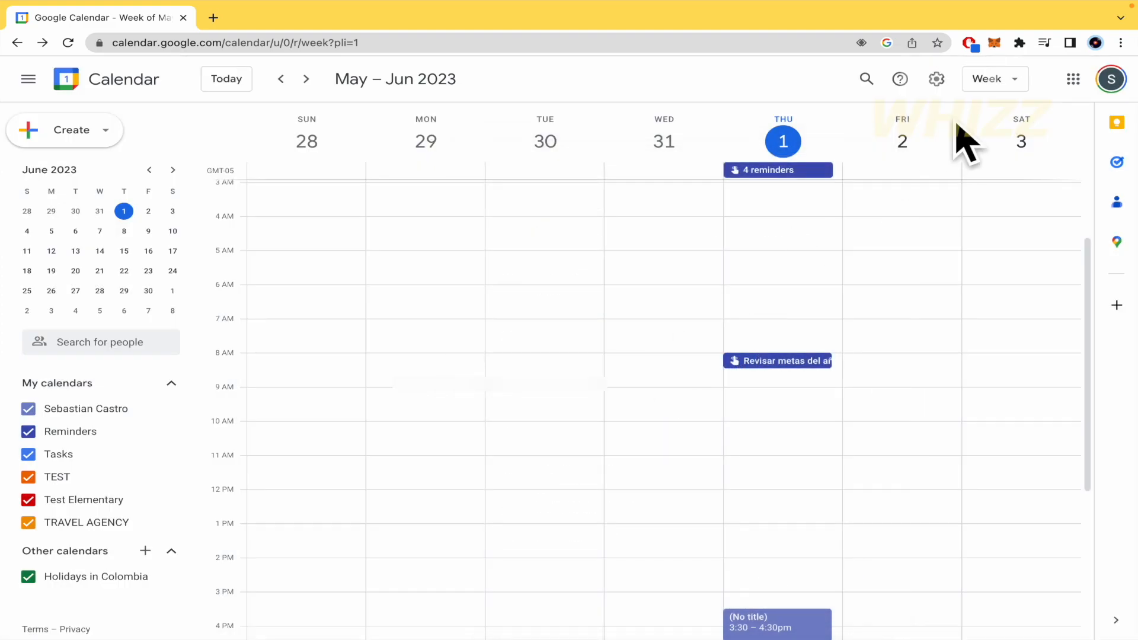
Step: Open the general calendar settings and examine the language, time zone, world clock, event and notification sections
left_click(938, 80)
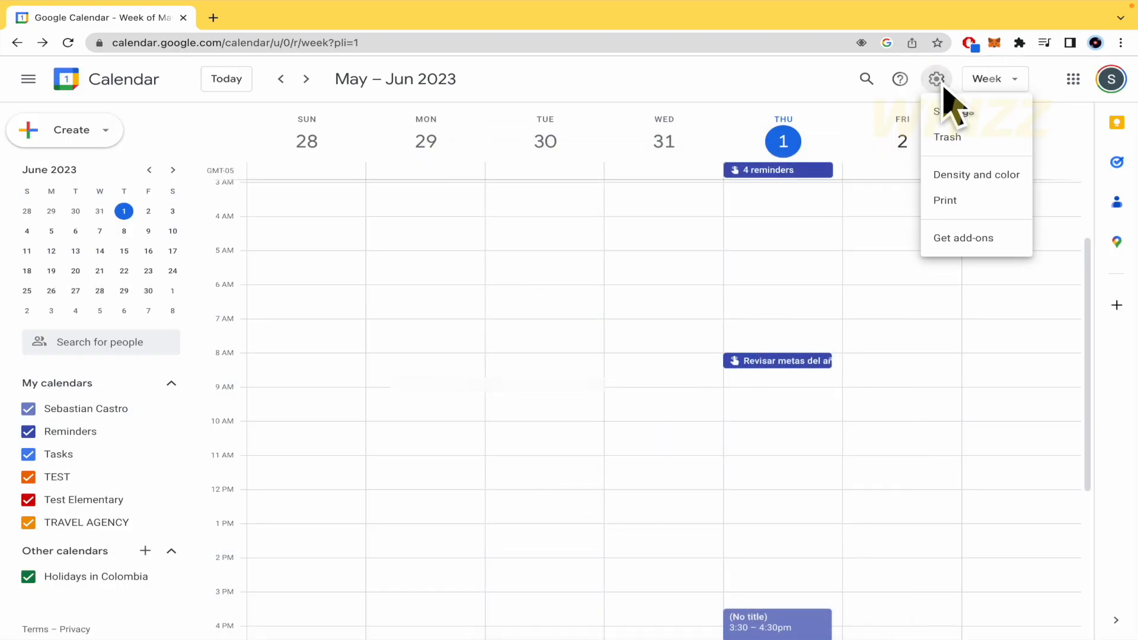
left_click(997, 111)
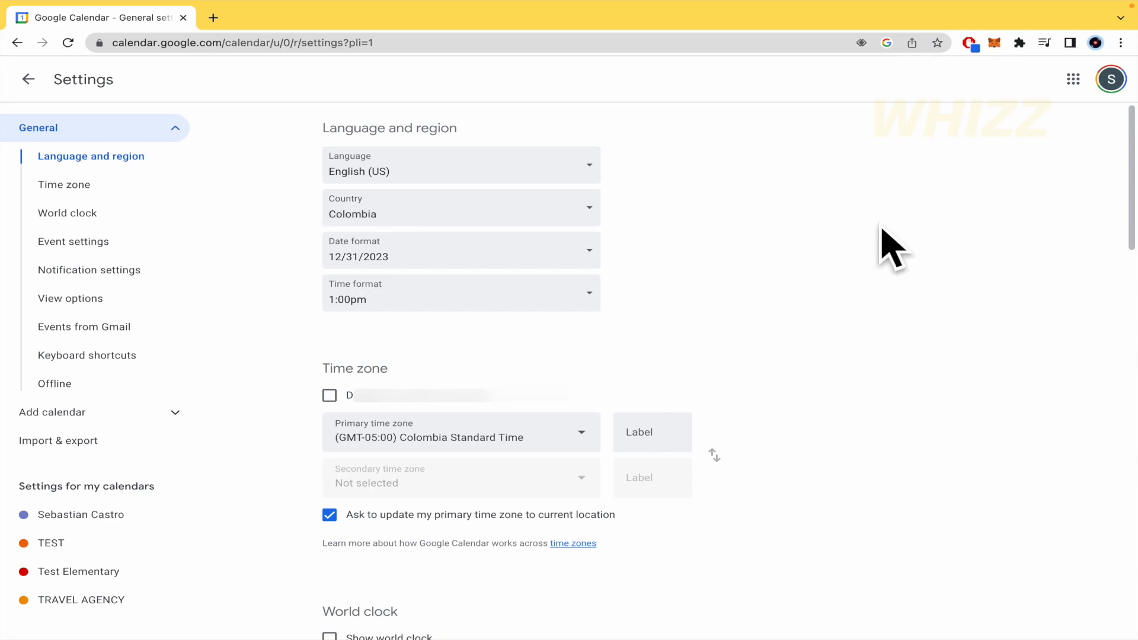
scroll(887, 246, "down", 1)
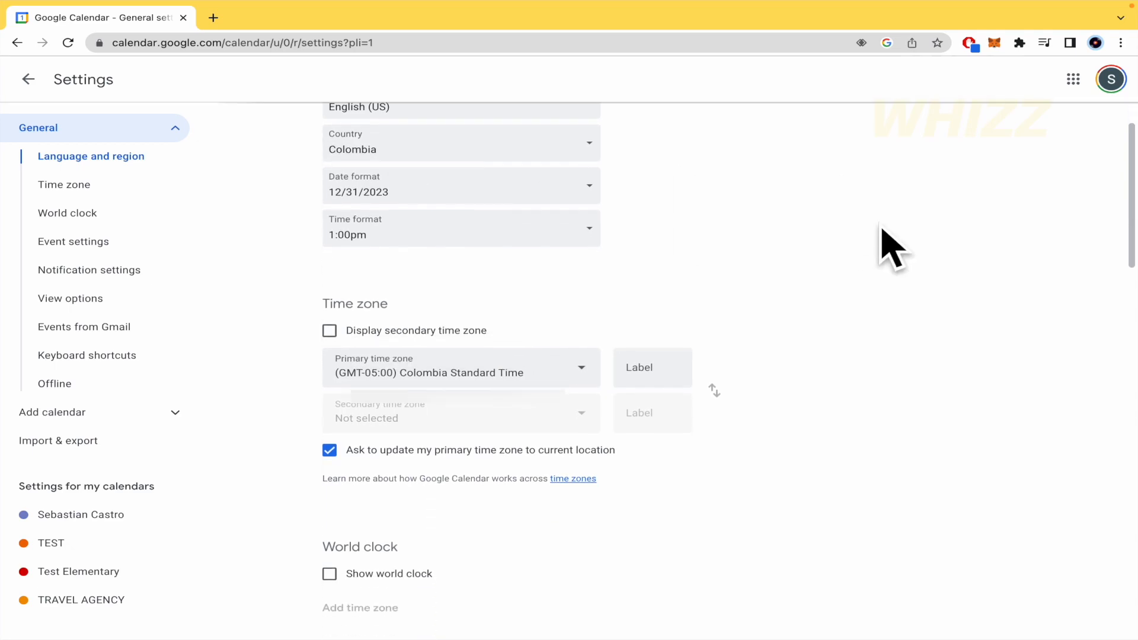
scroll(887, 246, "down", 3)
scroll(882, 229, "up", 3)
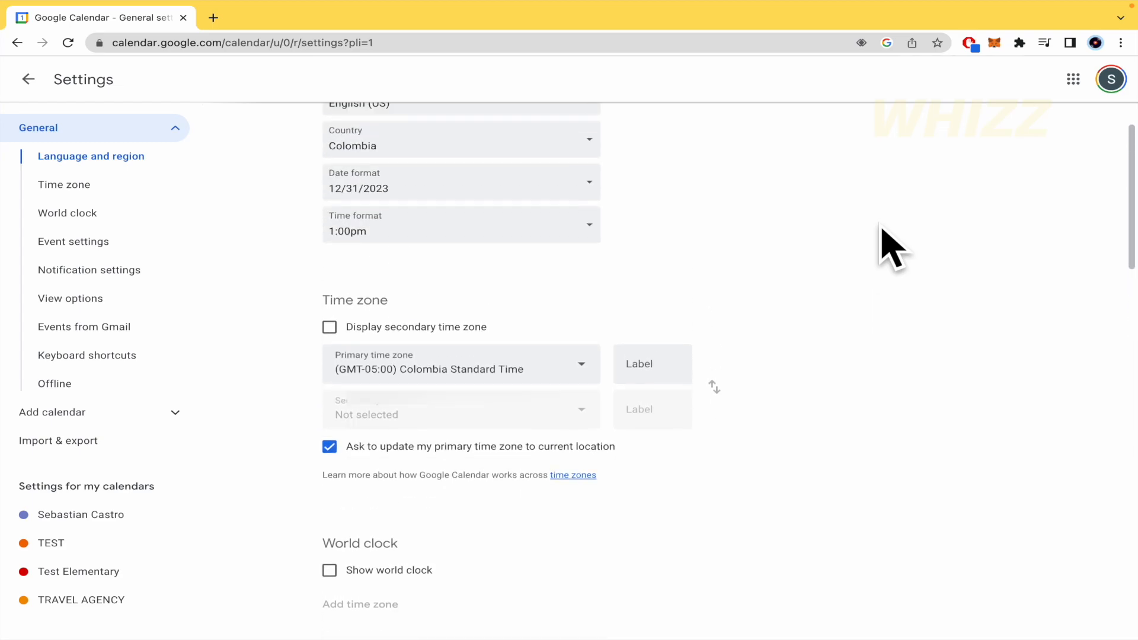
scroll(882, 229, "down", 8)
scroll(882, 229, "down", 2)
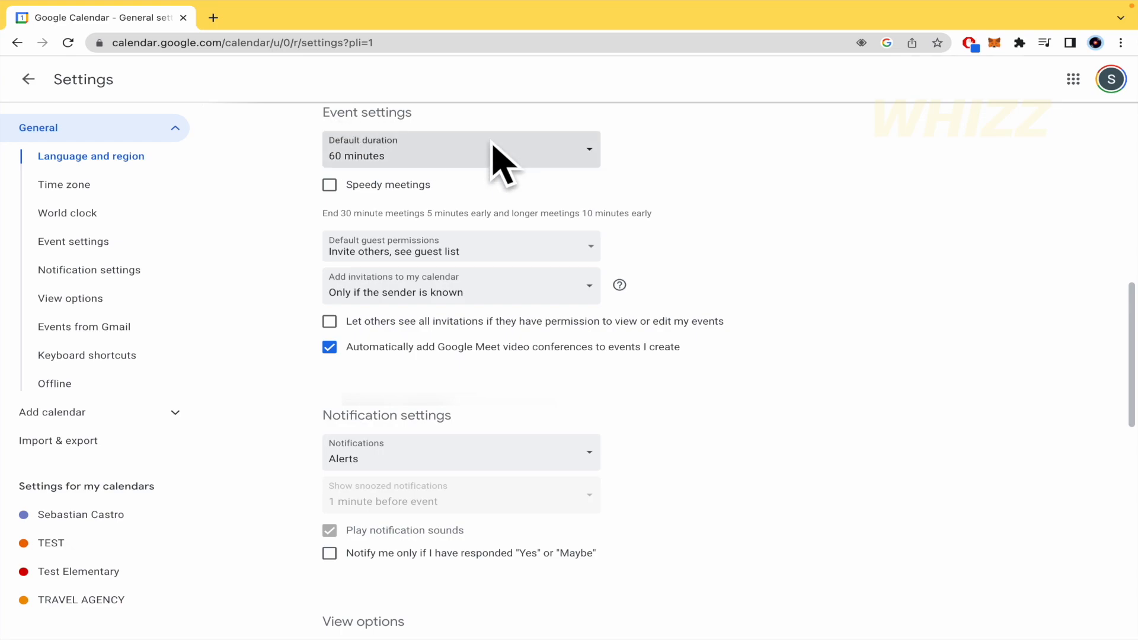
scroll(610, 159, "up", 1)
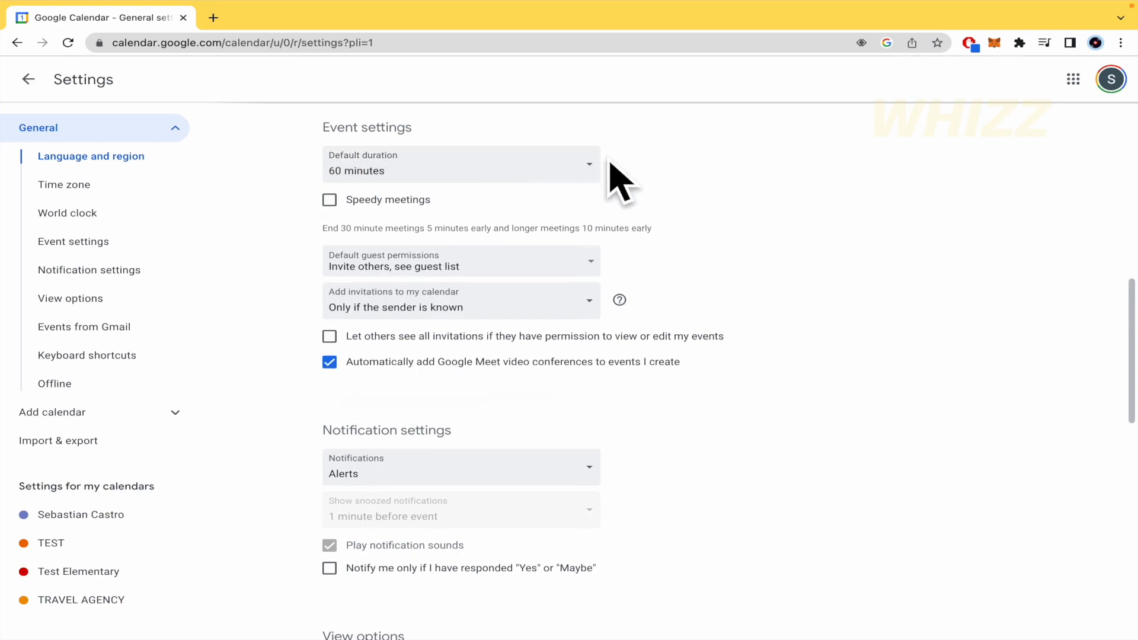
Step: Try a default event duration of 120 minutes, and settle on 45 minutes in the event settings
left_click(584, 173)
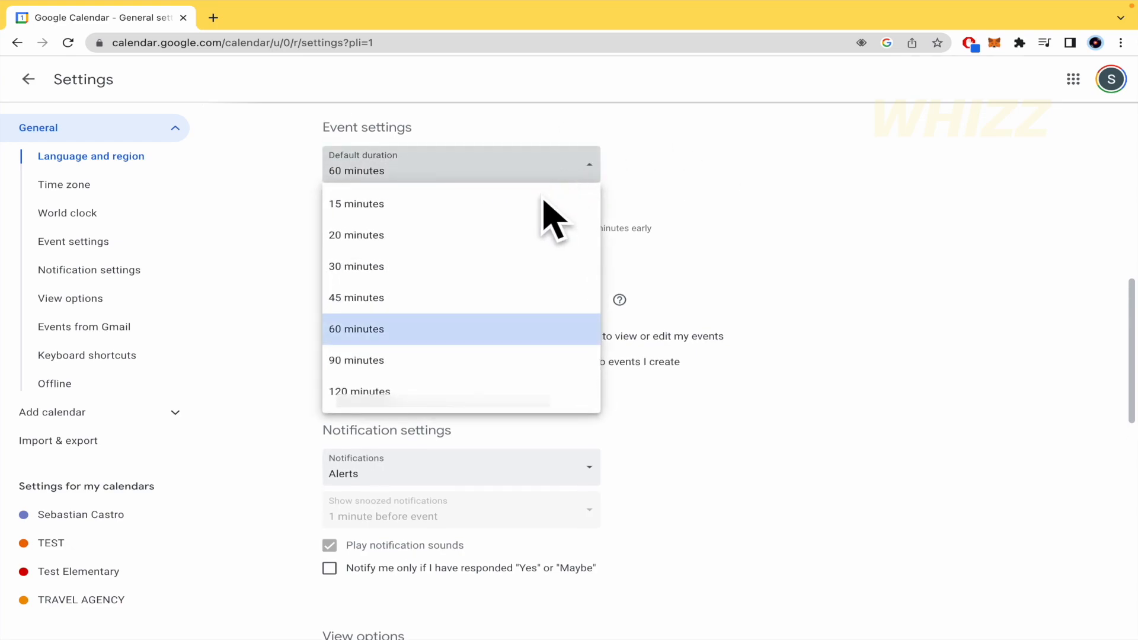
left_click(432, 402)
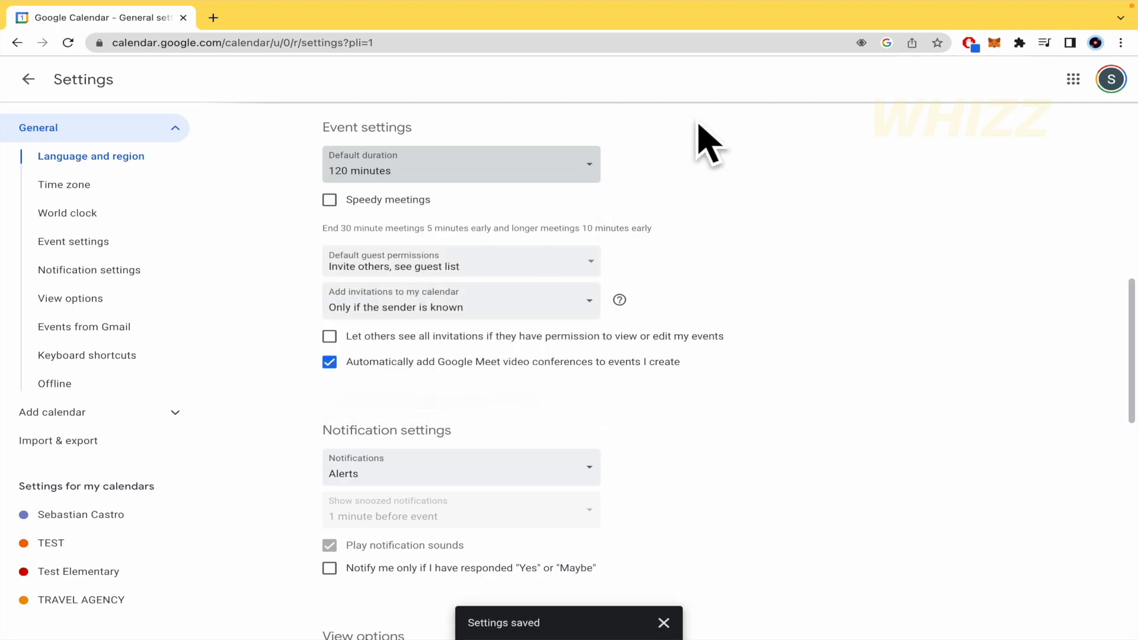
left_click(582, 172)
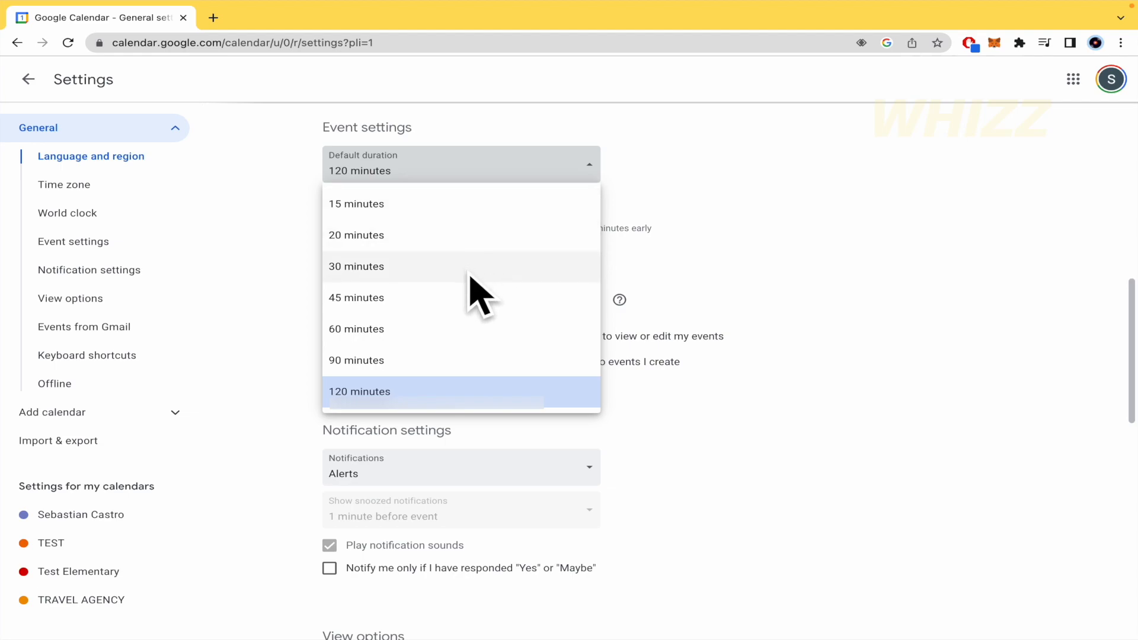
left_click(469, 297)
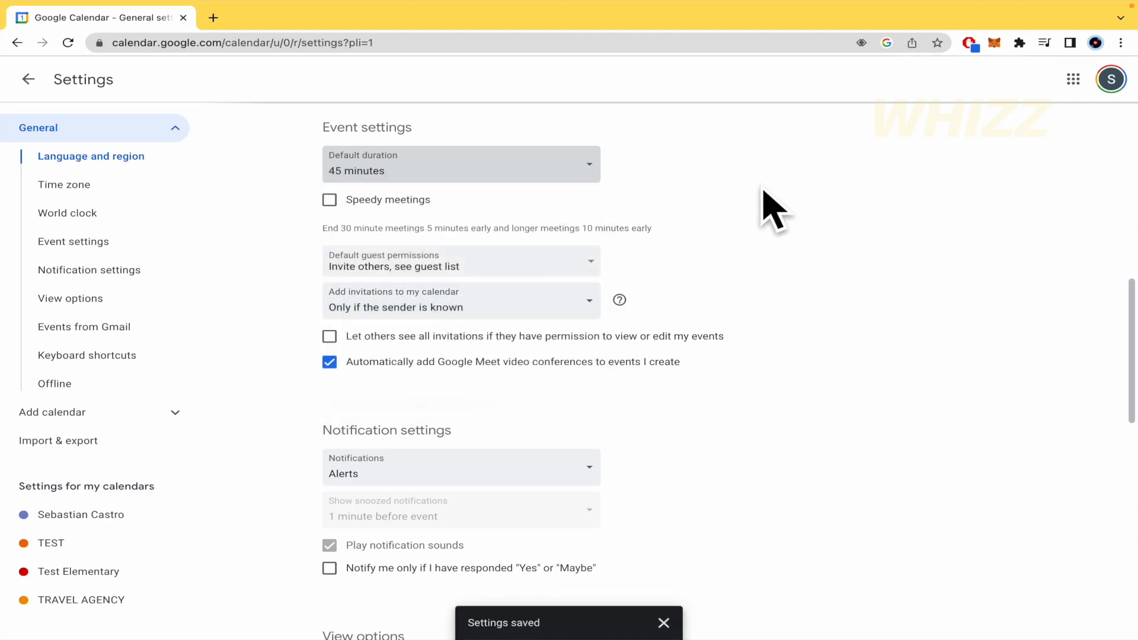
Step: Remove the Invite others and See guest list options from the default guest permissions
scroll(763, 191, "down", 1)
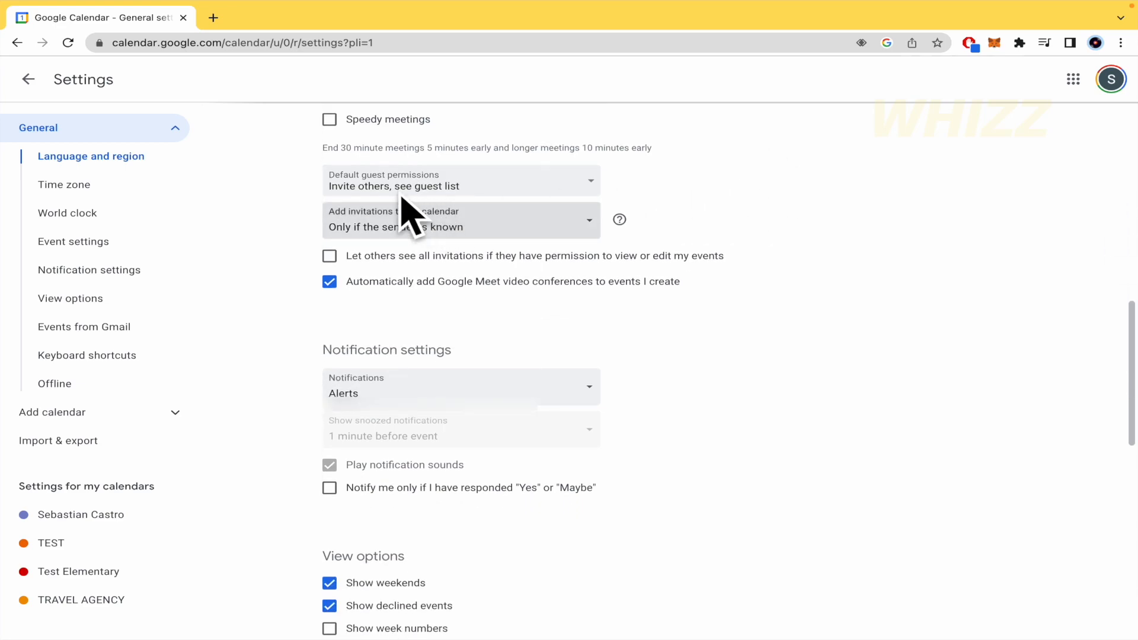
left_click(592, 183)
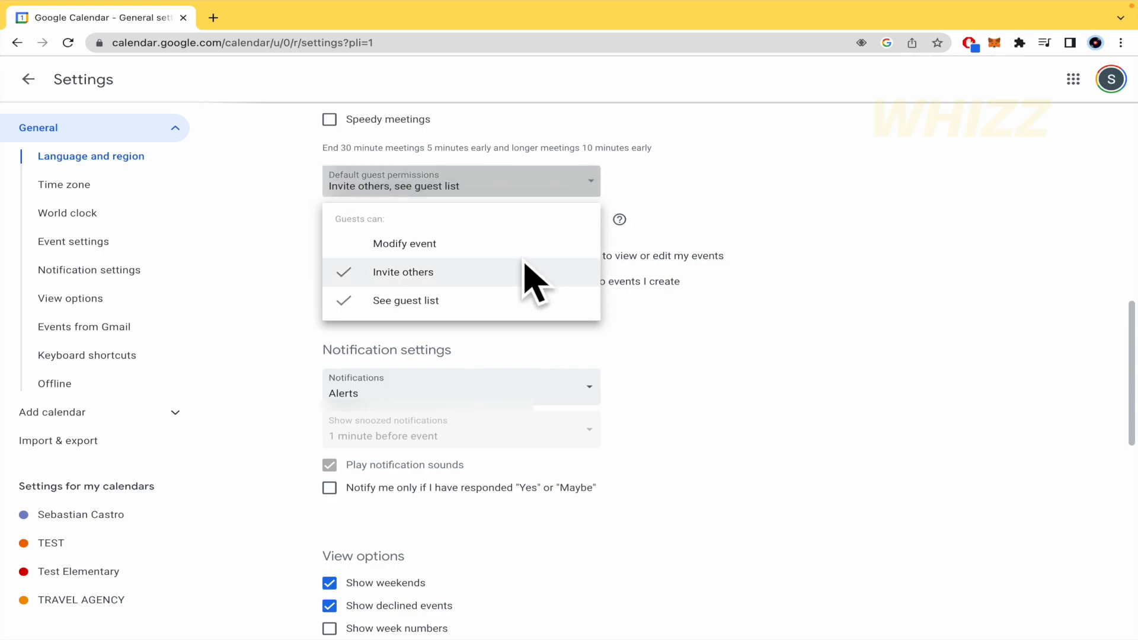
left_click(418, 278)
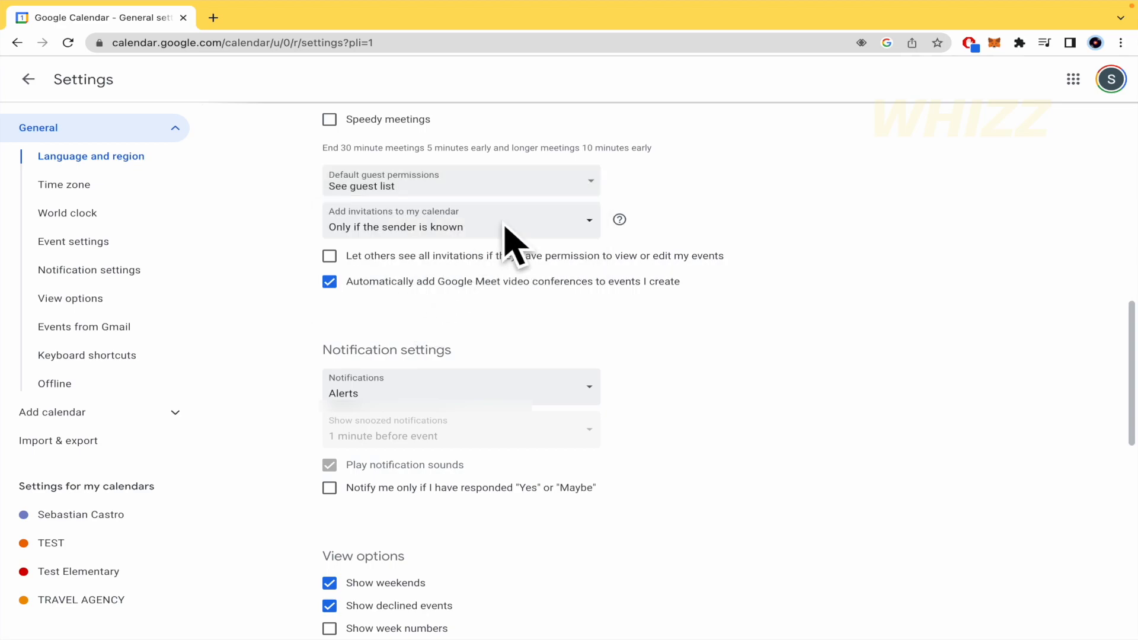
left_click(556, 183)
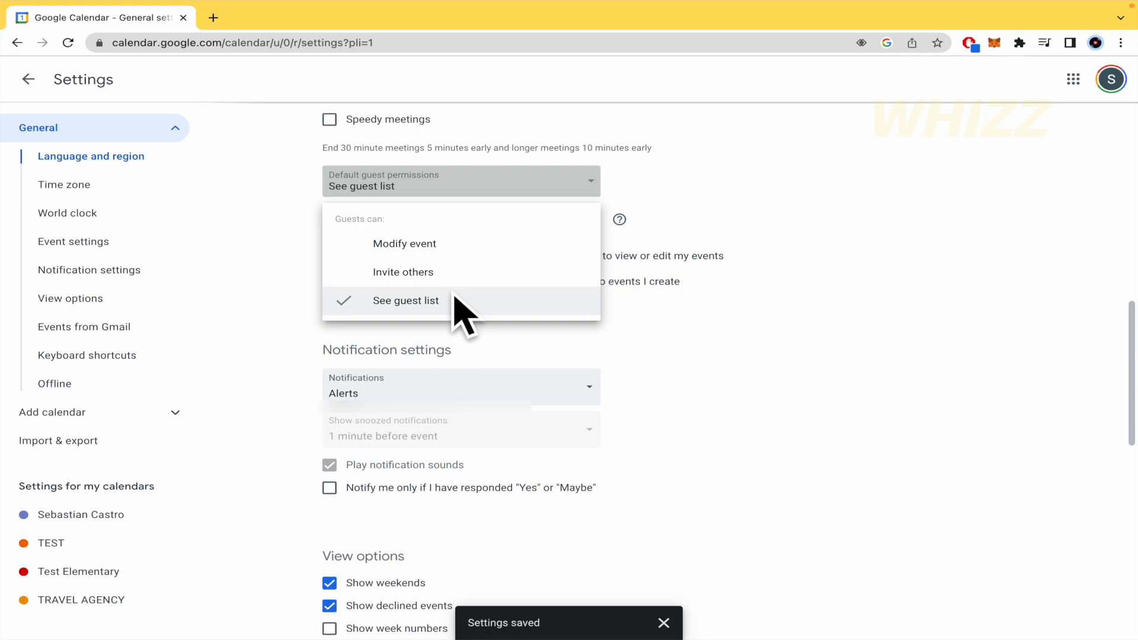
left_click(457, 302)
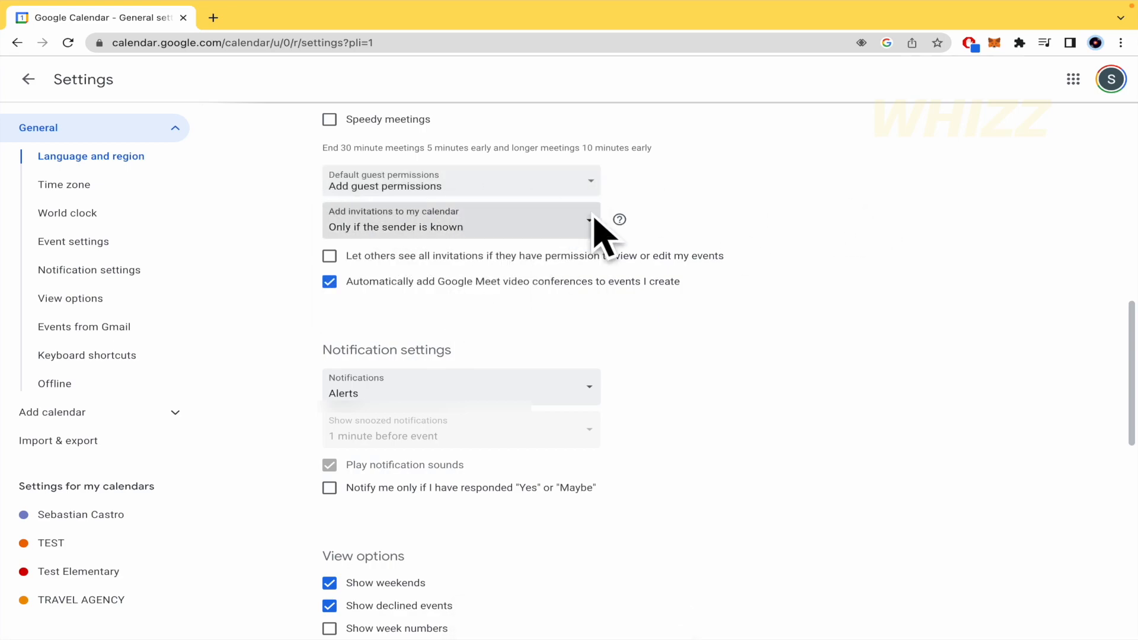
Step: Turn off automatically adding Google Meet video conferences to events the account creates
scroll(643, 330, "down", 2)
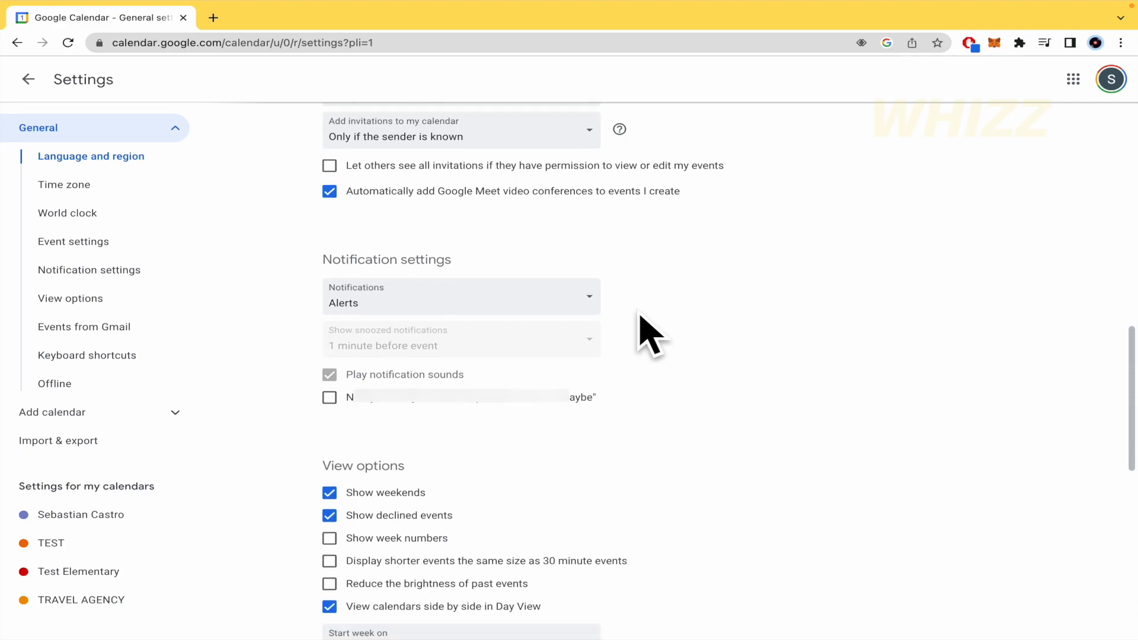
scroll(640, 316, "down", 3)
scroll(639, 314, "up", 4)
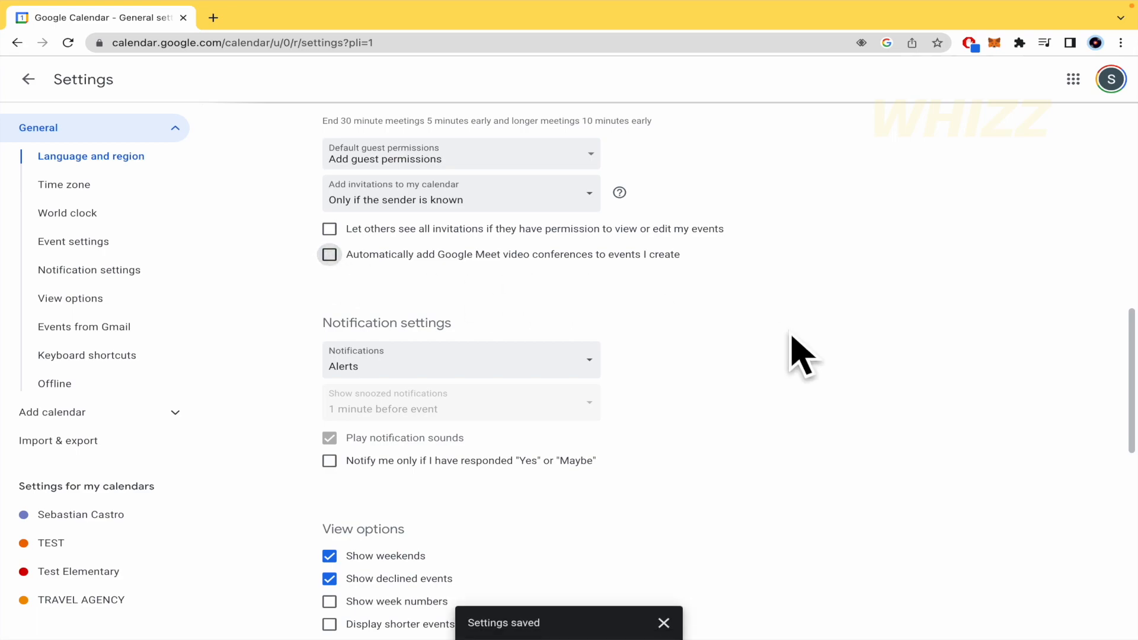
Step: Examine the view options, Events from Gmail, keyboard shortcuts and offline settings, and return to the week view
scroll(792, 336, "down", 2)
scroll(792, 336, "down", 4)
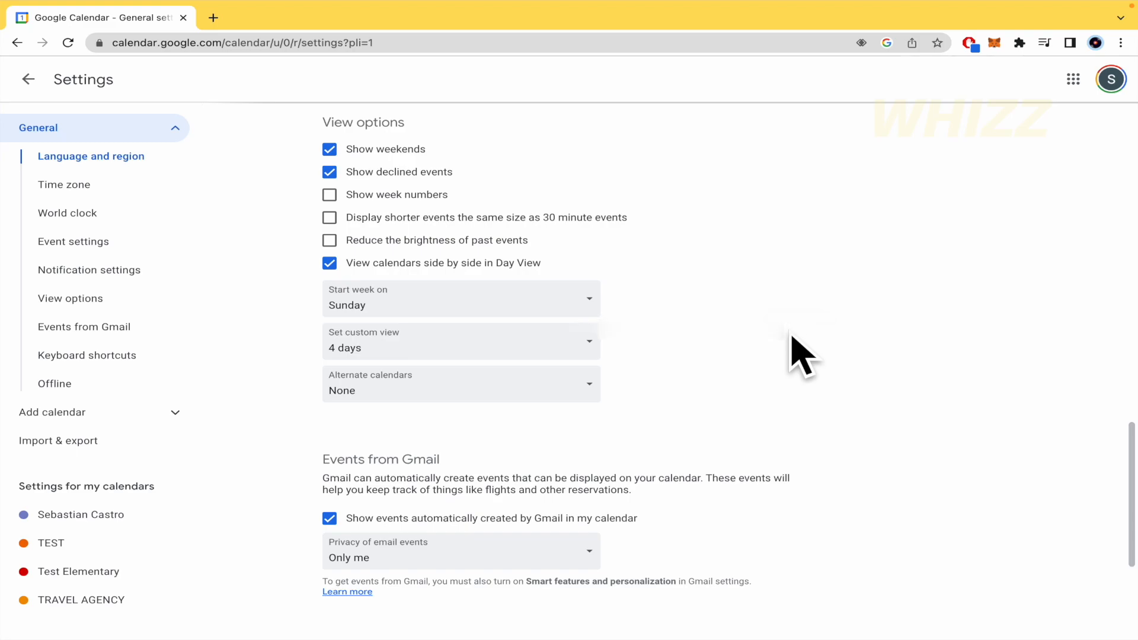
scroll(791, 336, "down", 4)
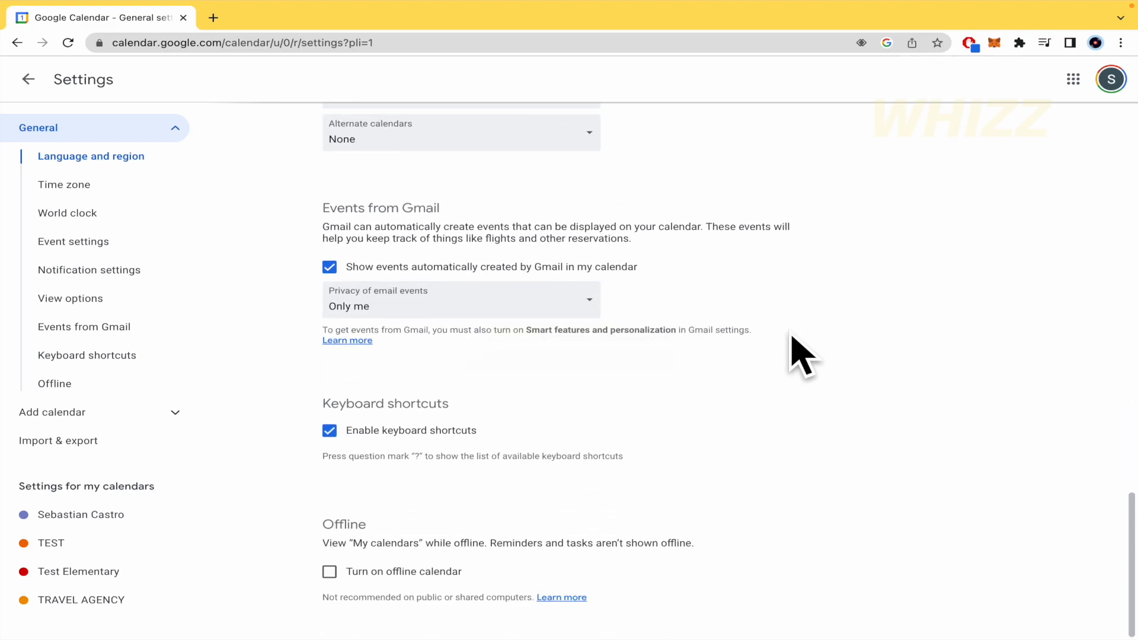
scroll(792, 336, "up", 5)
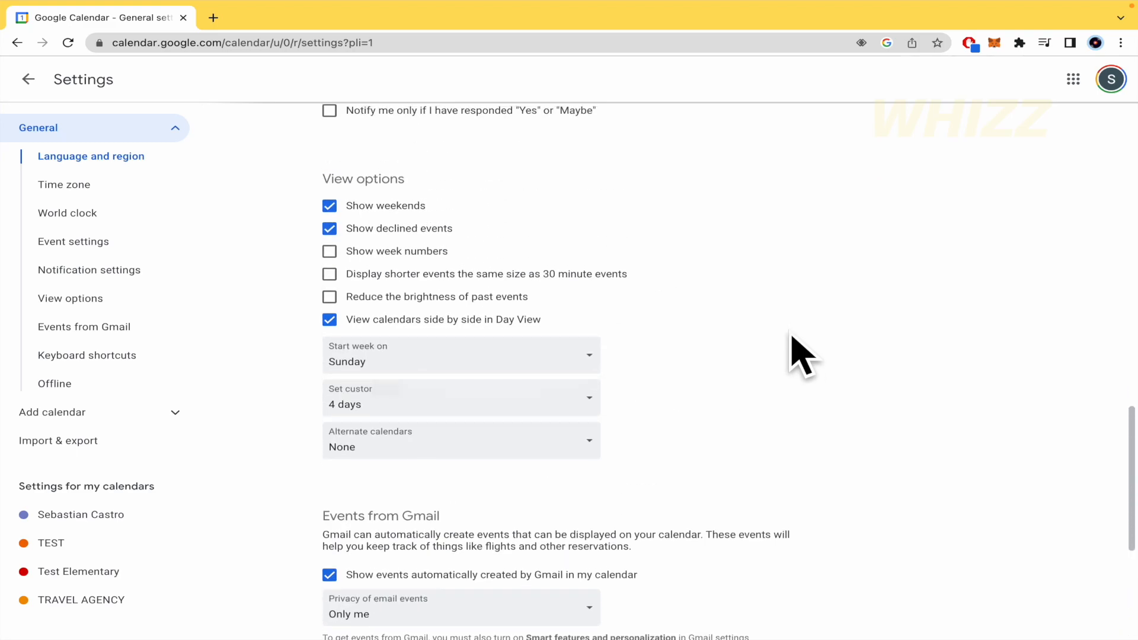
scroll(795, 351, "down", 4)
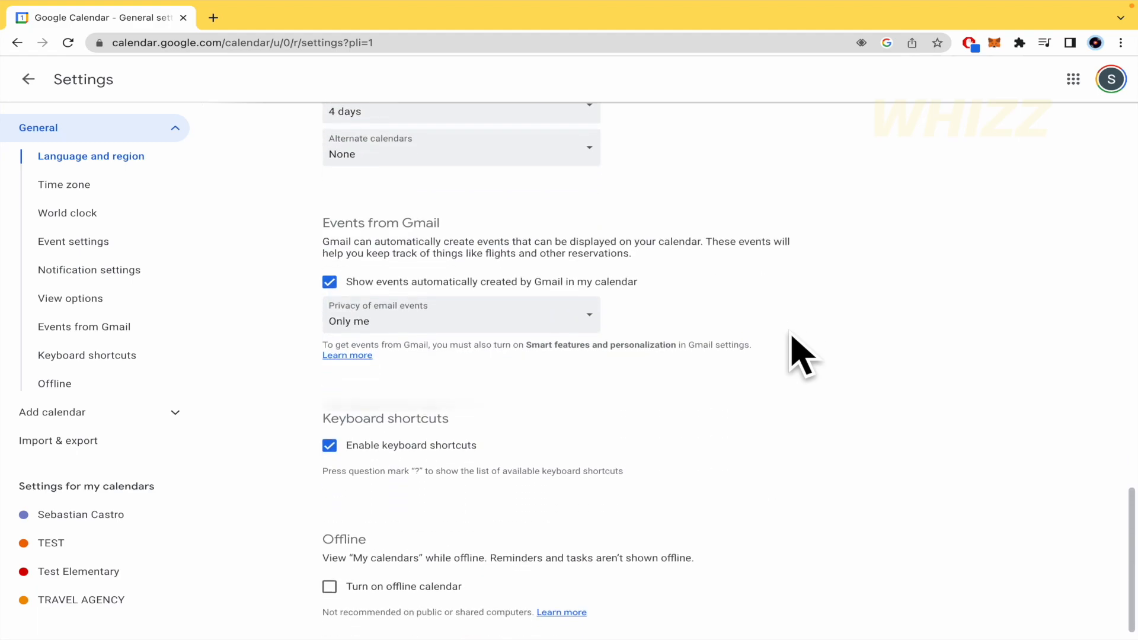
scroll(795, 350, "up", 5)
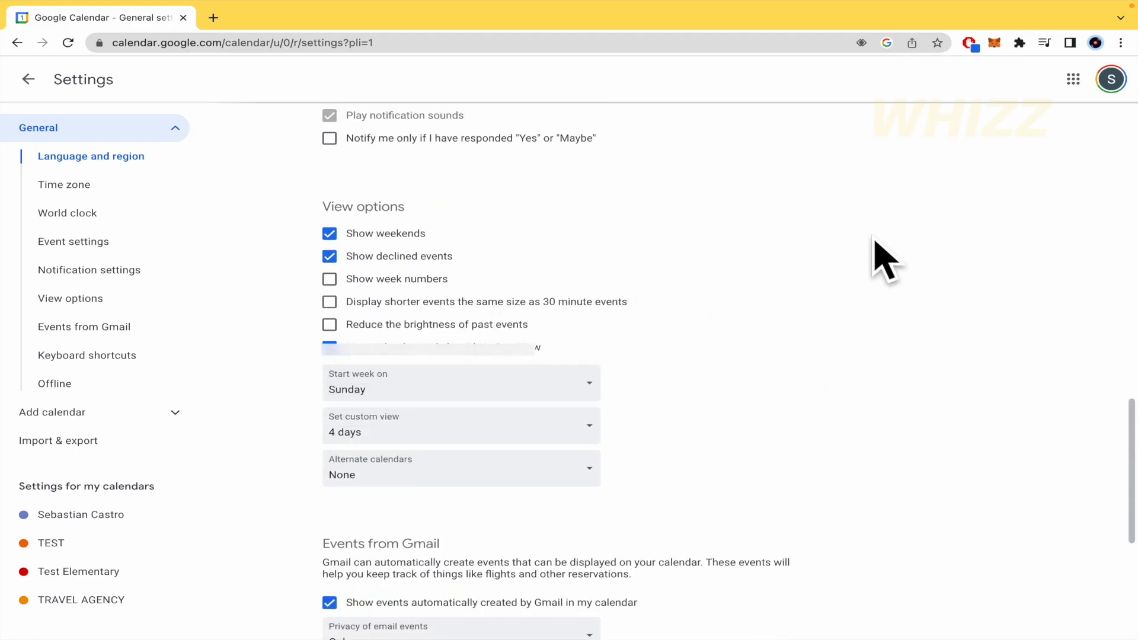
scroll(885, 261, "down", 5)
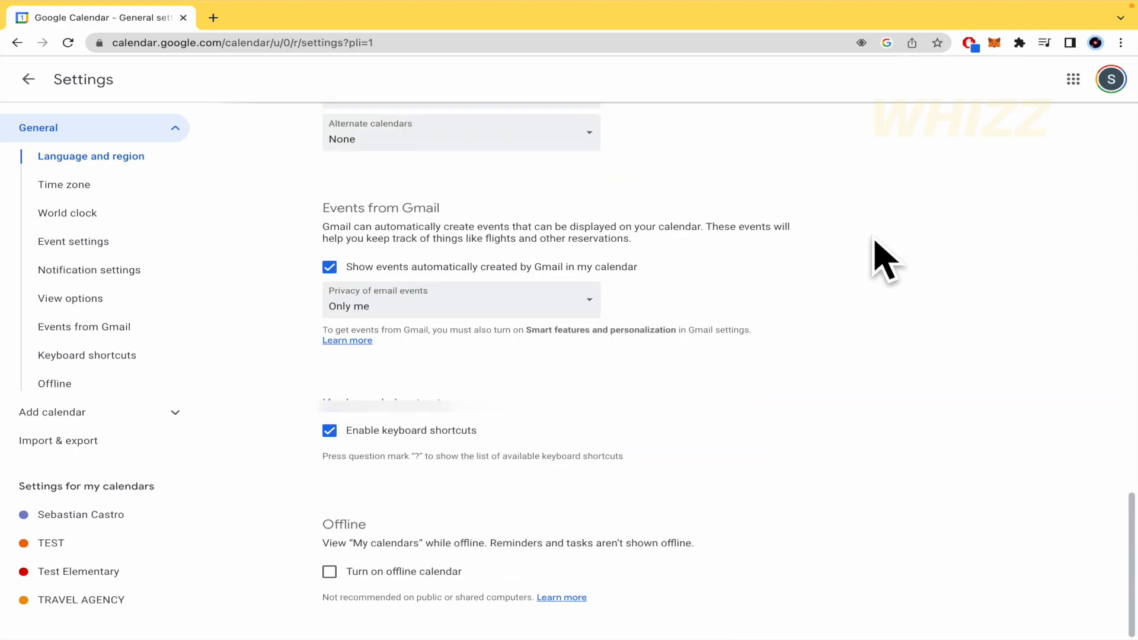
scroll(883, 259, "up", 15)
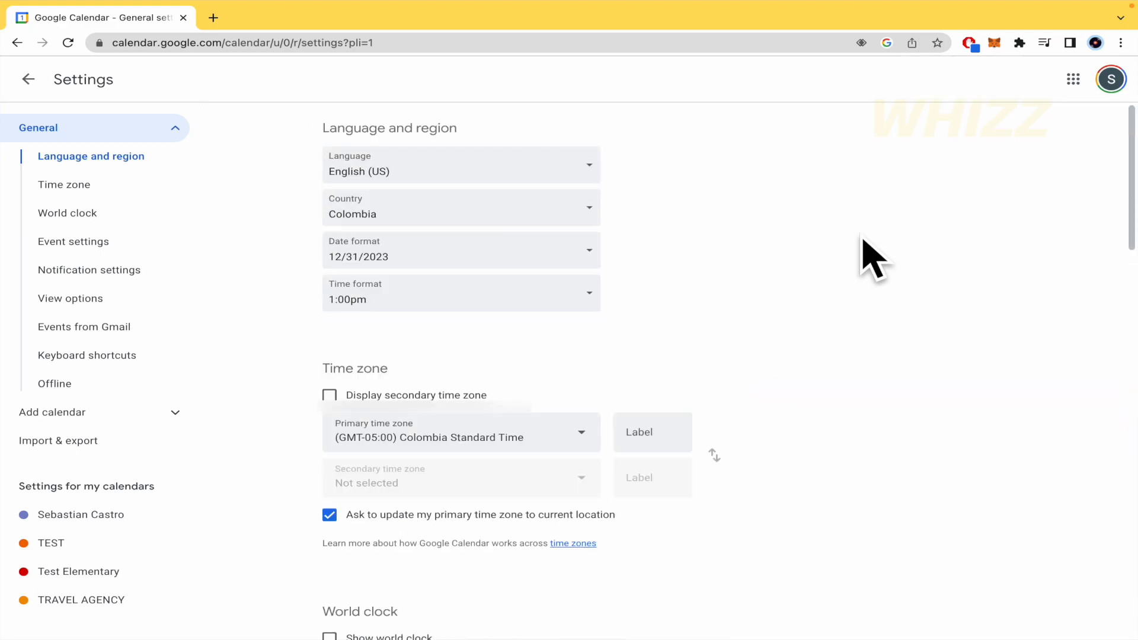
left_click(28, 79)
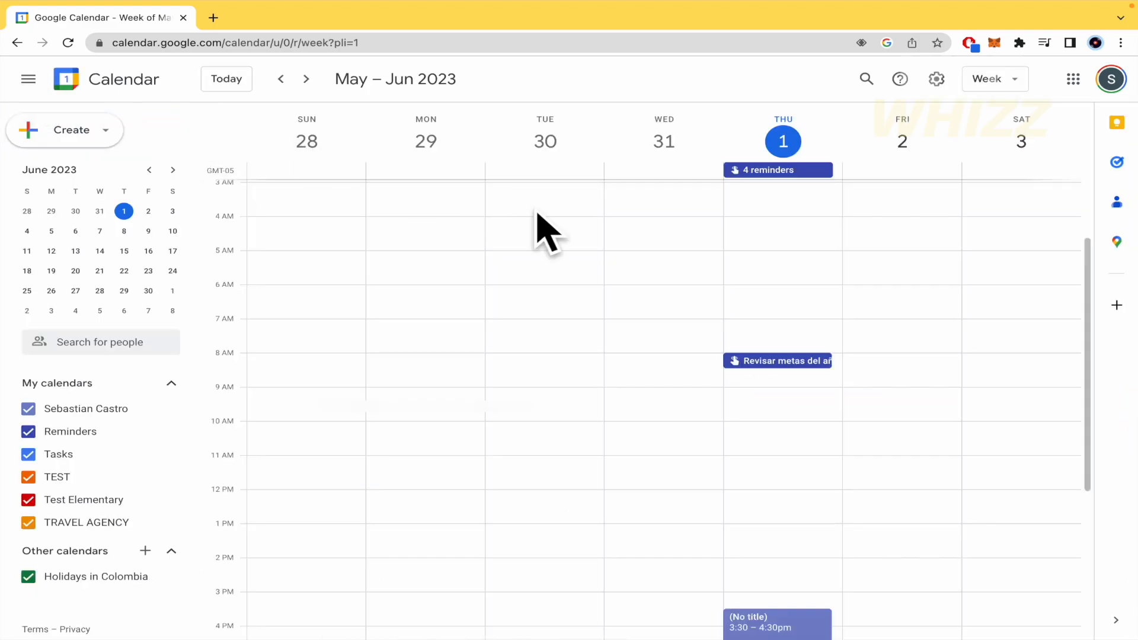
Step: Look through the full list of available Google apps and close it
left_click(1073, 81)
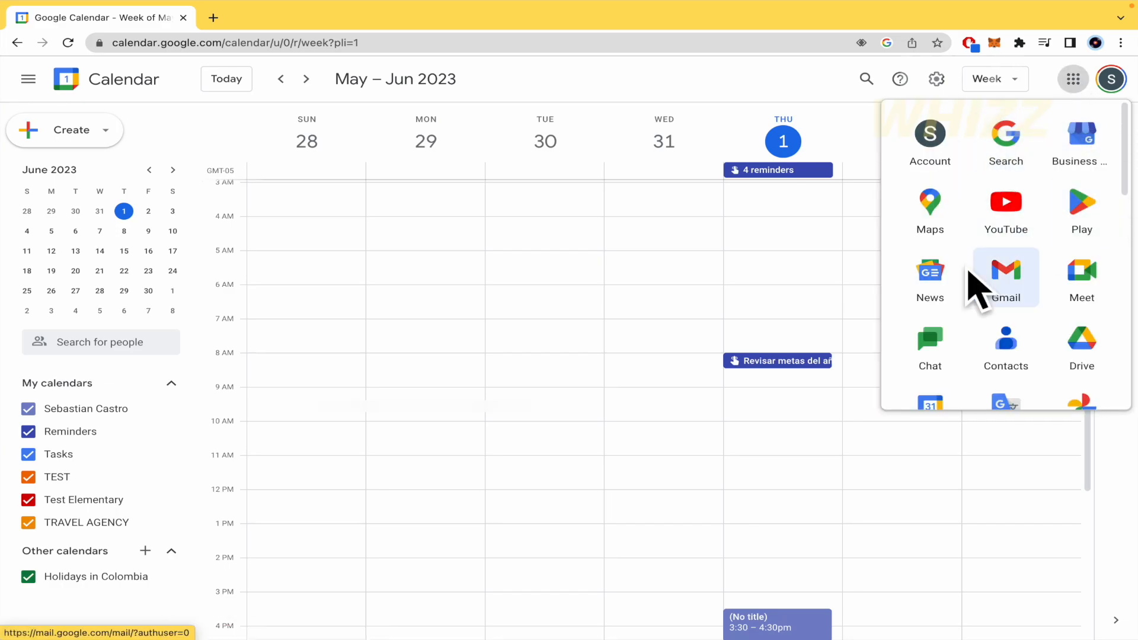
scroll(1004, 292, "down", 10)
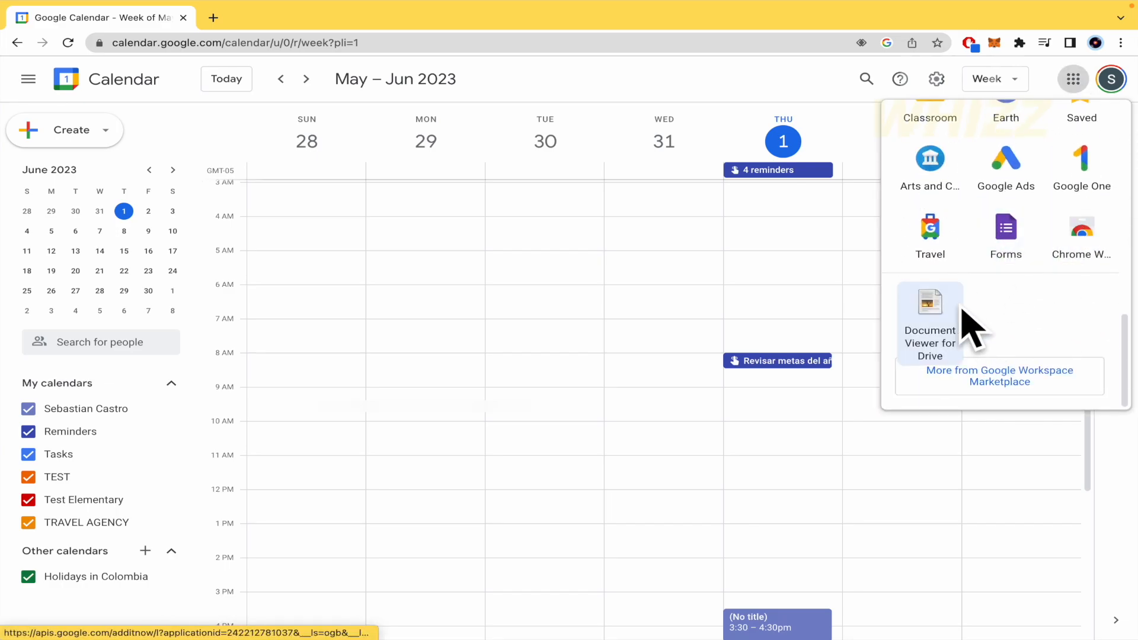
left_click(650, 326)
left_click(722, 369)
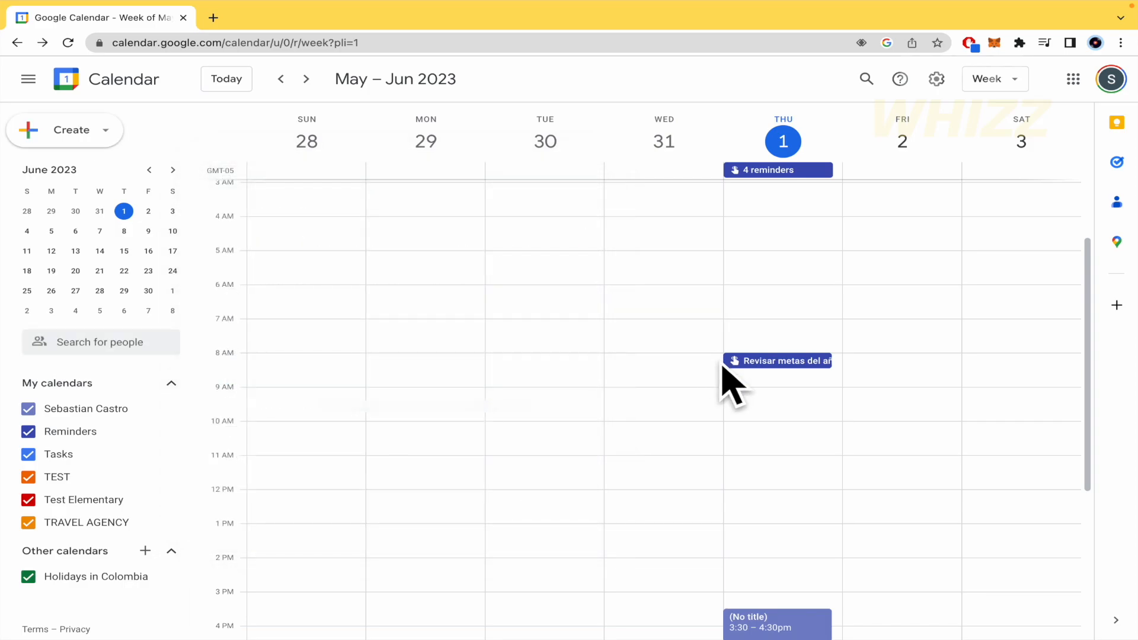